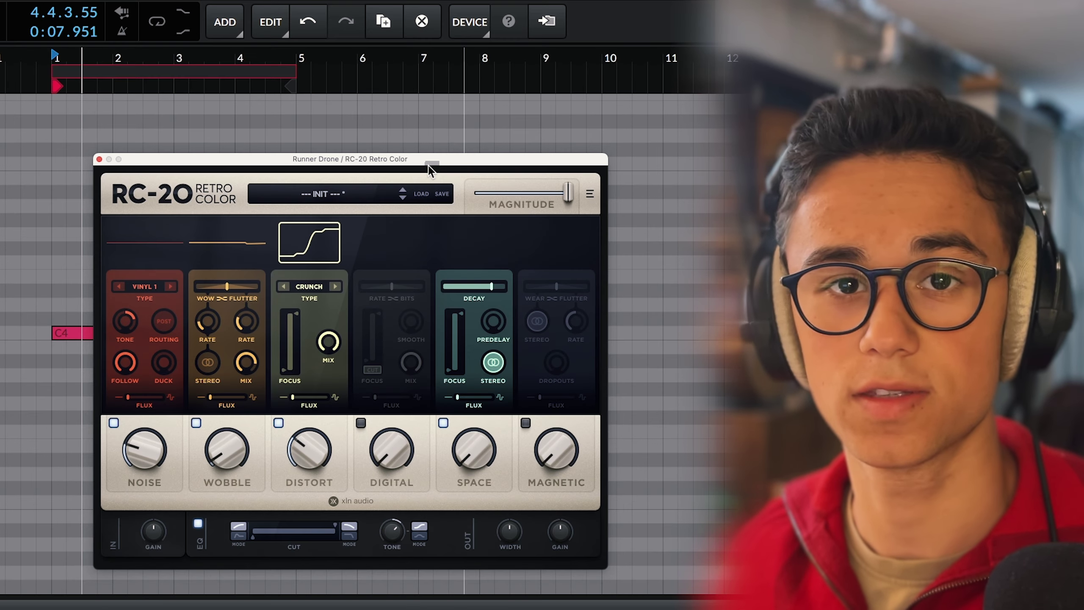
Play back the Runner Drone clip and the TAL U-No-LX-V2 pattern.
key(space)
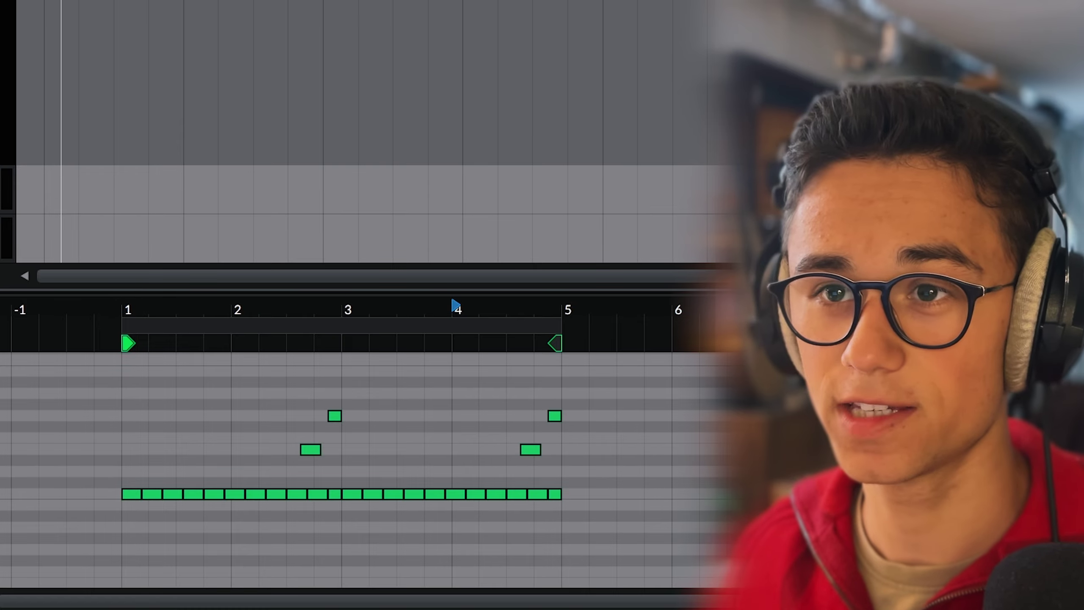
key(space)
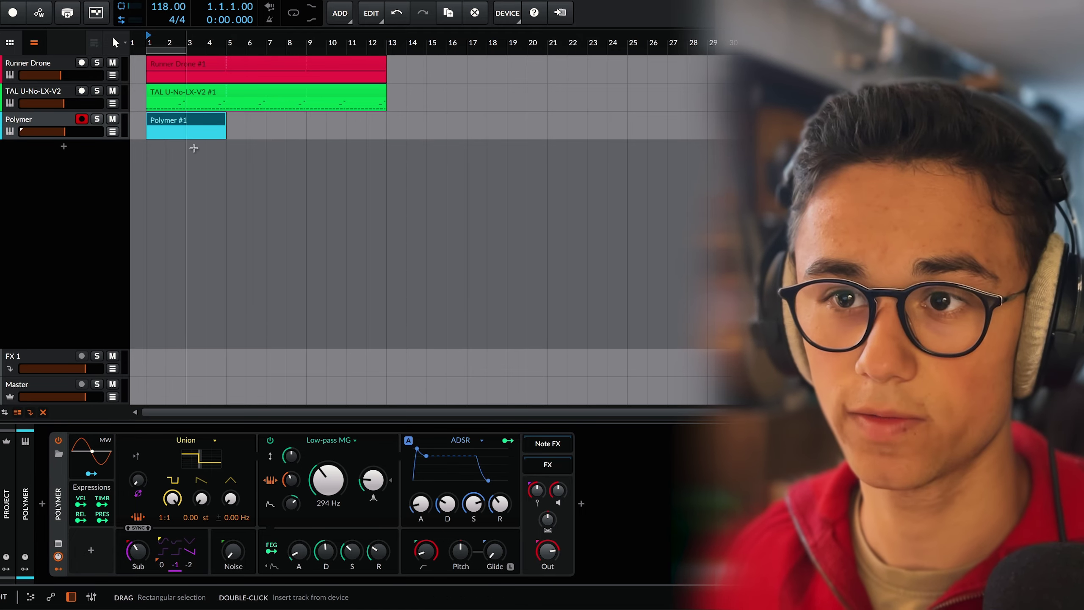
Open the Polymer clip in an enlarged note editor and play it.
click(183, 121)
double_click(183, 121)
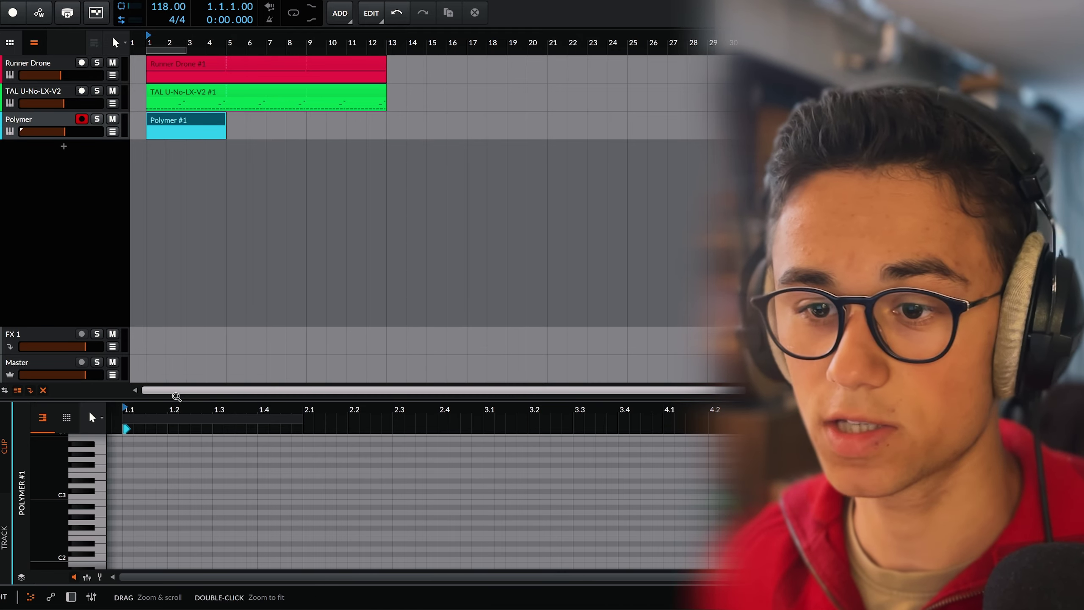
drag(199, 395, 199, 233)
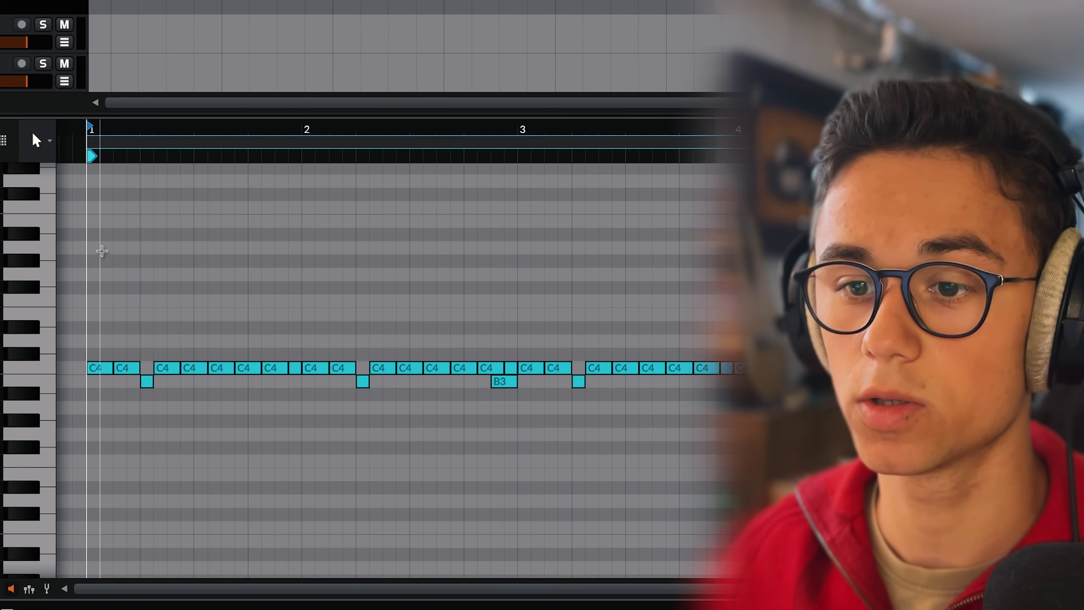
key(space)
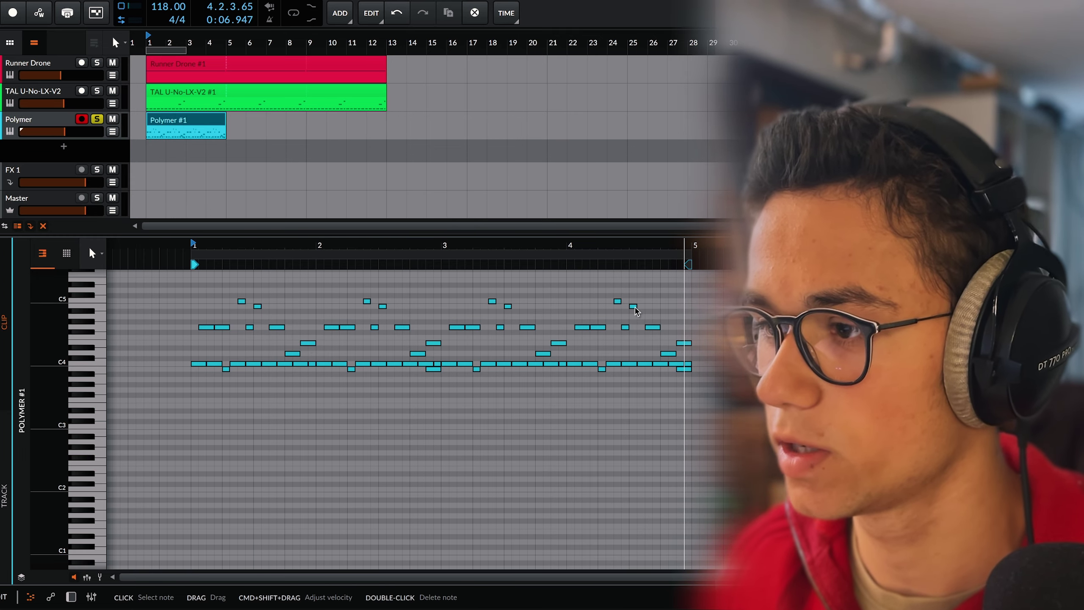
Raise three notes in the second half of bar 4 of the Polymer clip to vary the melody's ending.
drag(634, 307, 634, 281)
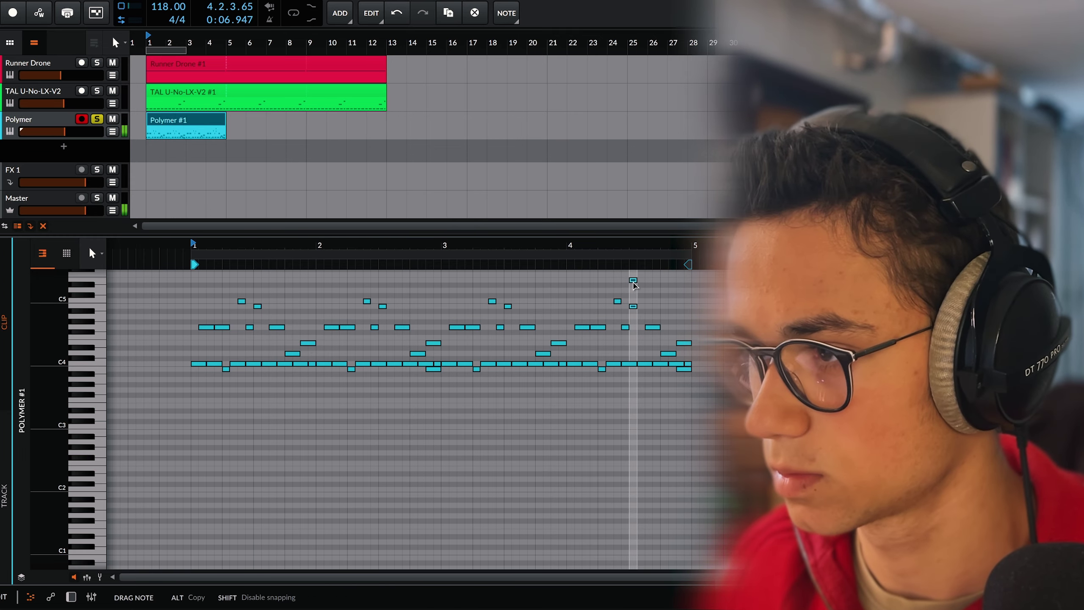
drag(655, 327, 656, 302)
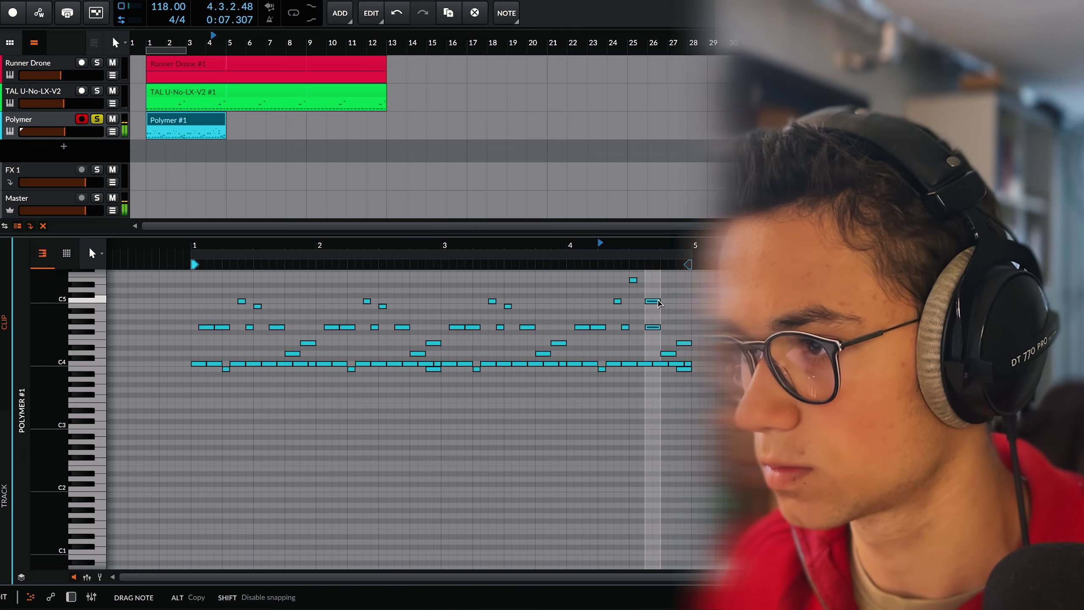
mouse_move(668, 353)
mouse_down()
mouse_move(668, 307)
mouse_move(684, 327)
mouse_up()
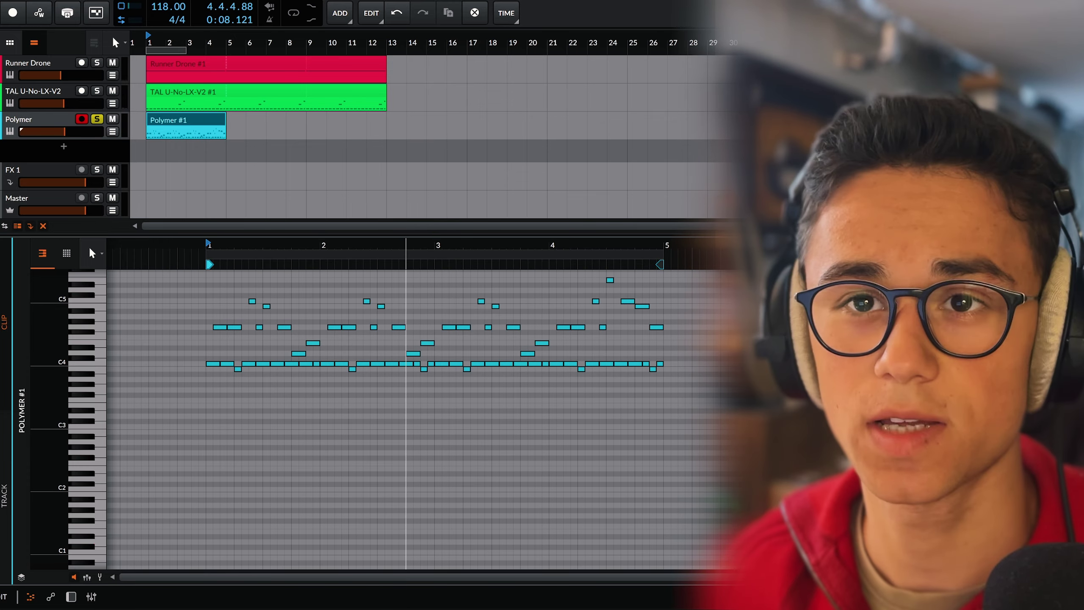
Enable Groove in the playback settings and play the Polymer pattern.
click(49, 12)
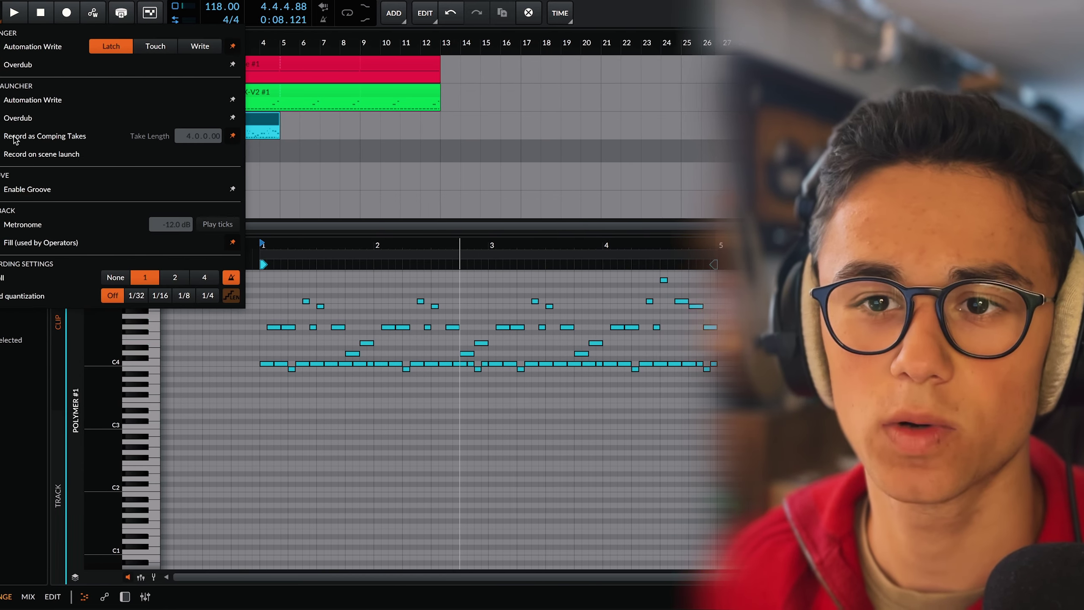
click(49, 191)
key(space)
drag(49, 208, 49, 209)
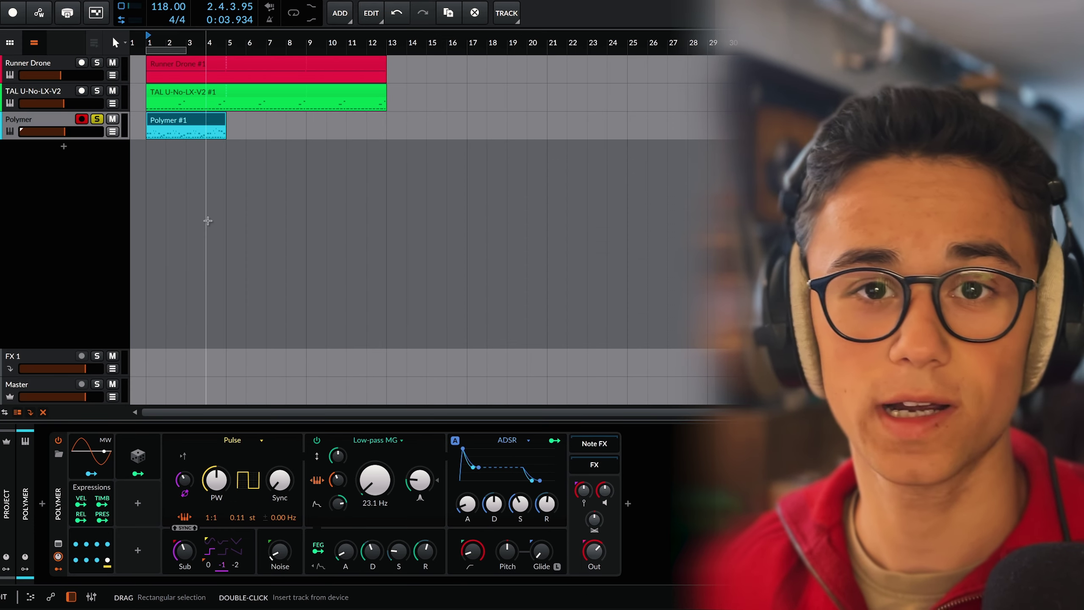
Audition the Polymer synth and examine its oscillator settings and the expanded Random modulator.
key(space)
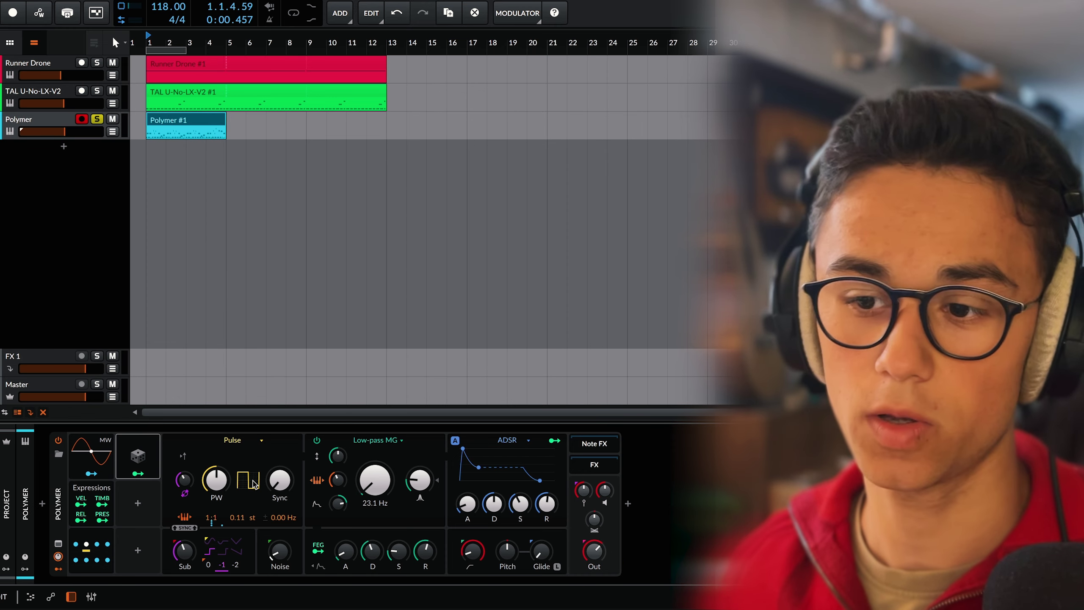
mouse_move(216, 479)
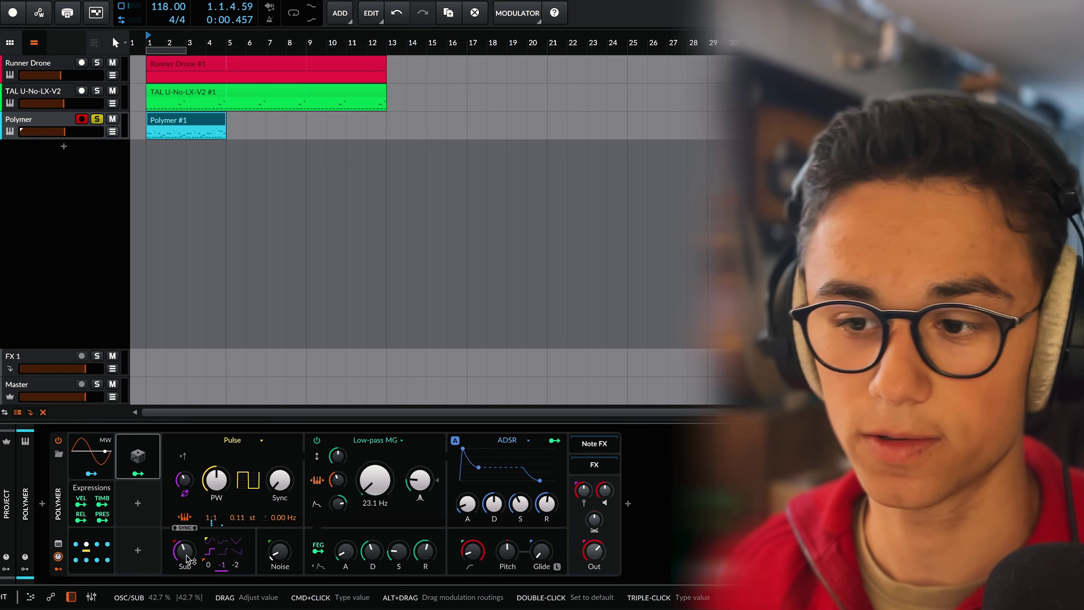
drag(331, 504, 331, 504)
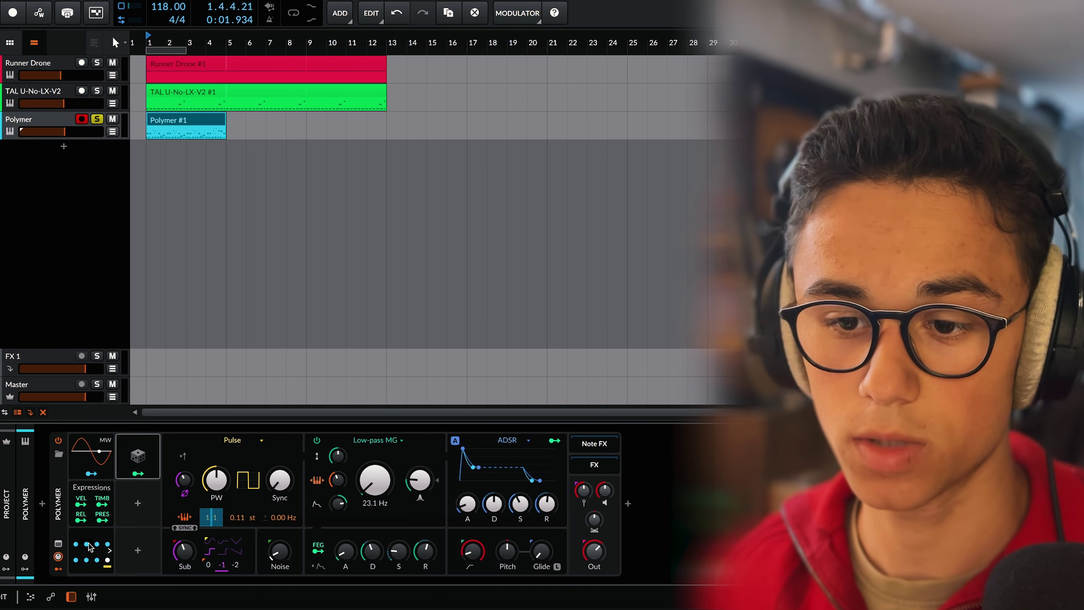
click(135, 457)
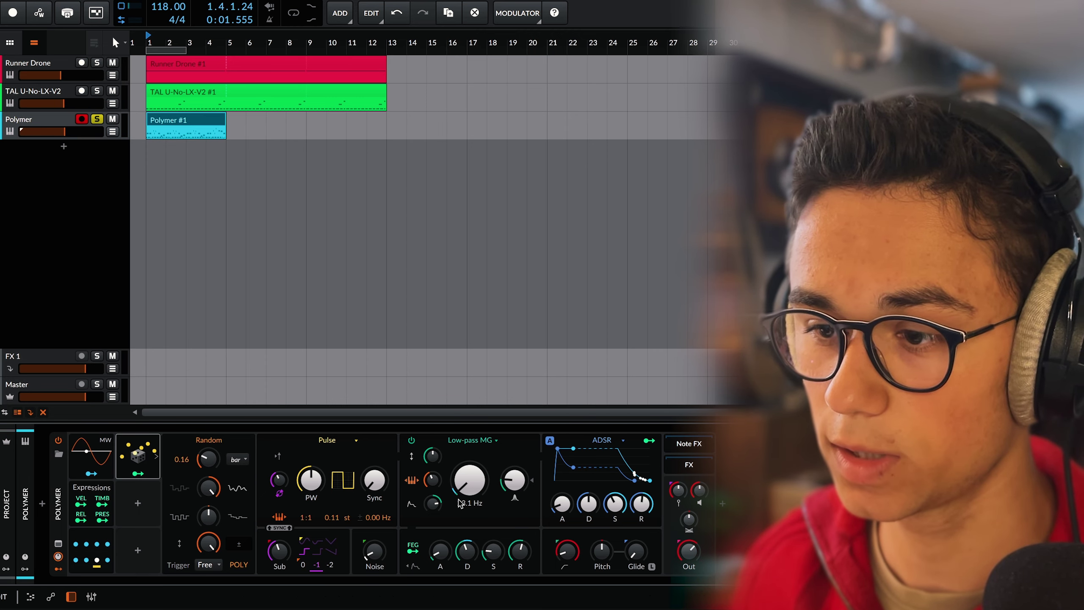
key(space)
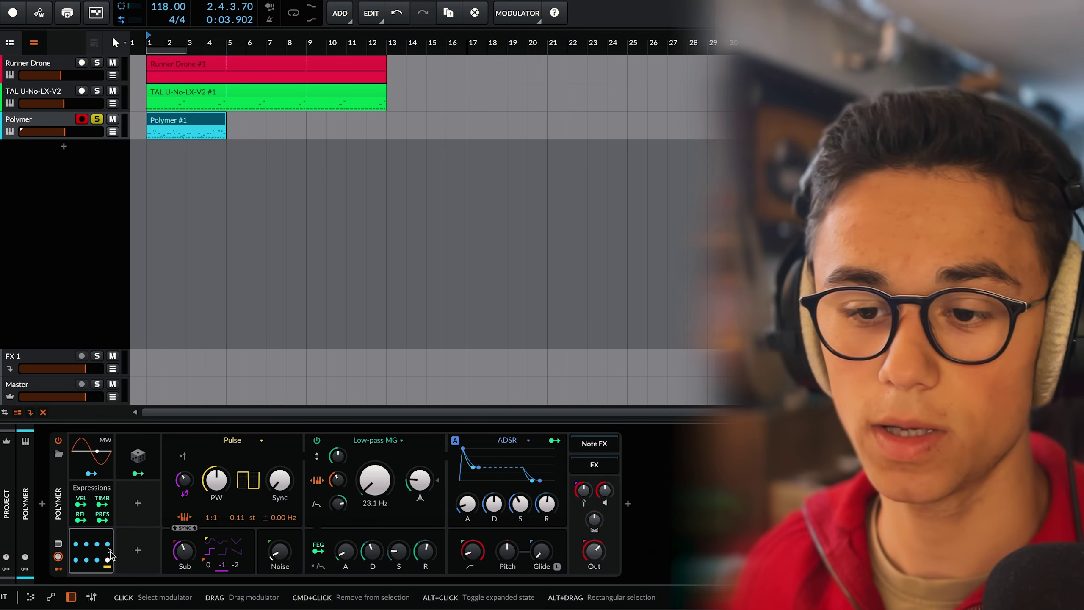
Expand Polymer's 8-step modulator and compare the sound with it deactivated and reactivated.
click(110, 555)
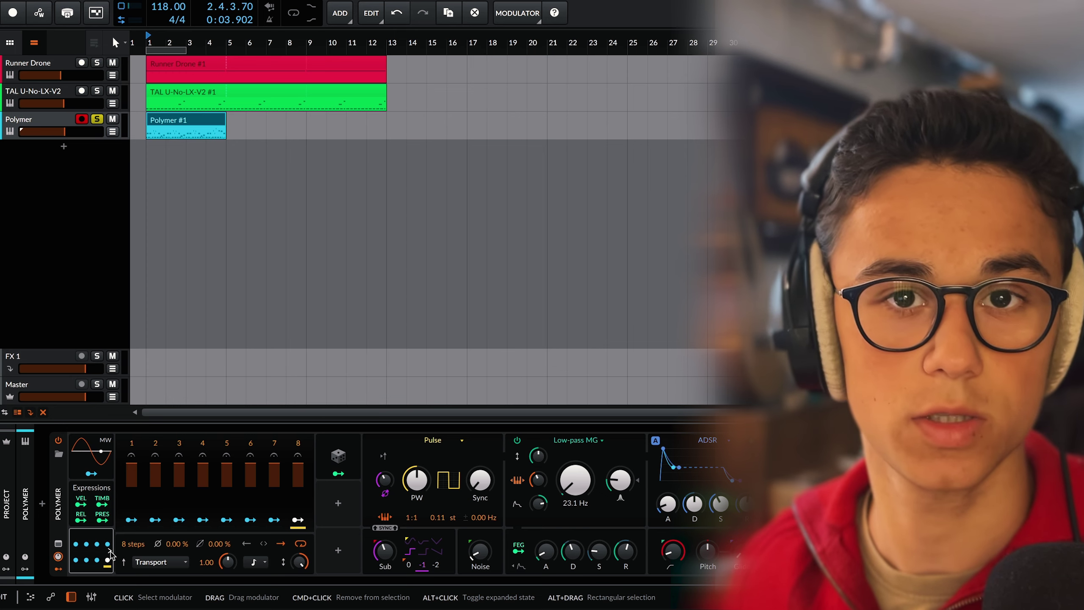
right_click(109, 550)
click(133, 550)
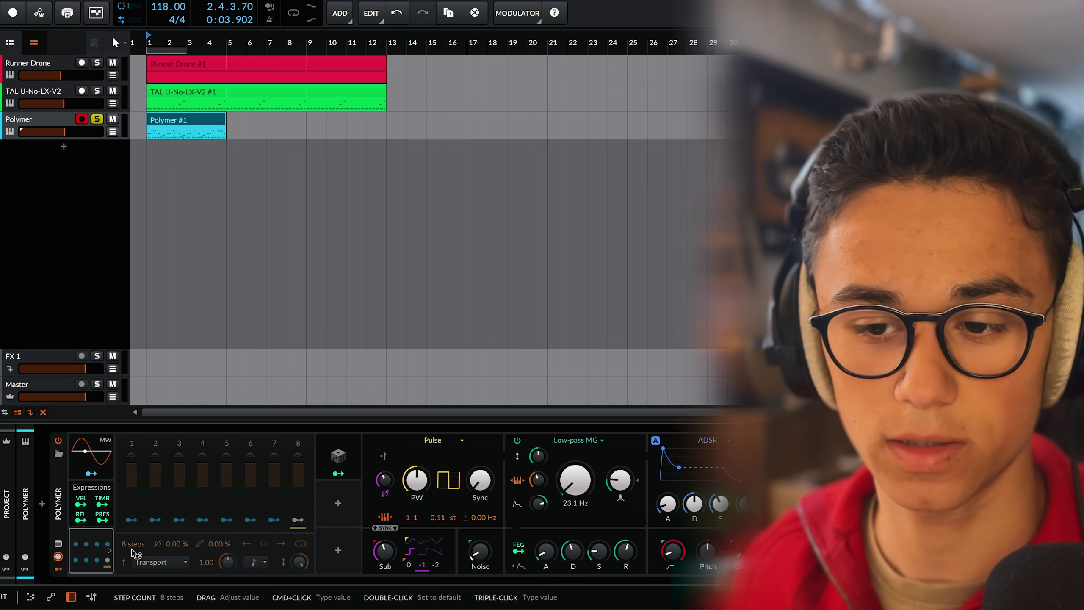
key(space)
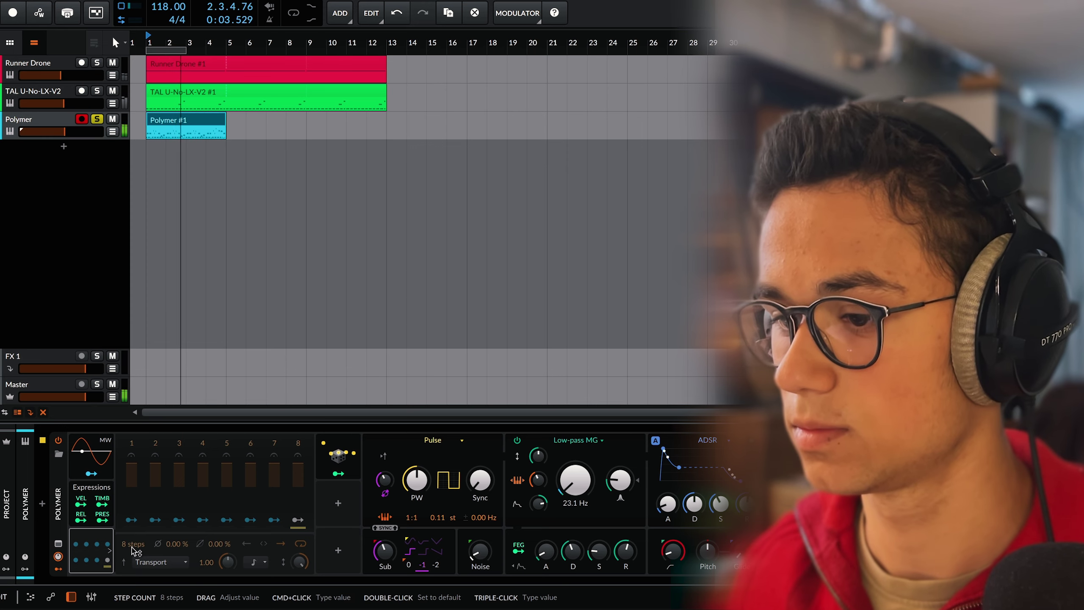
click(93, 535)
key(space)
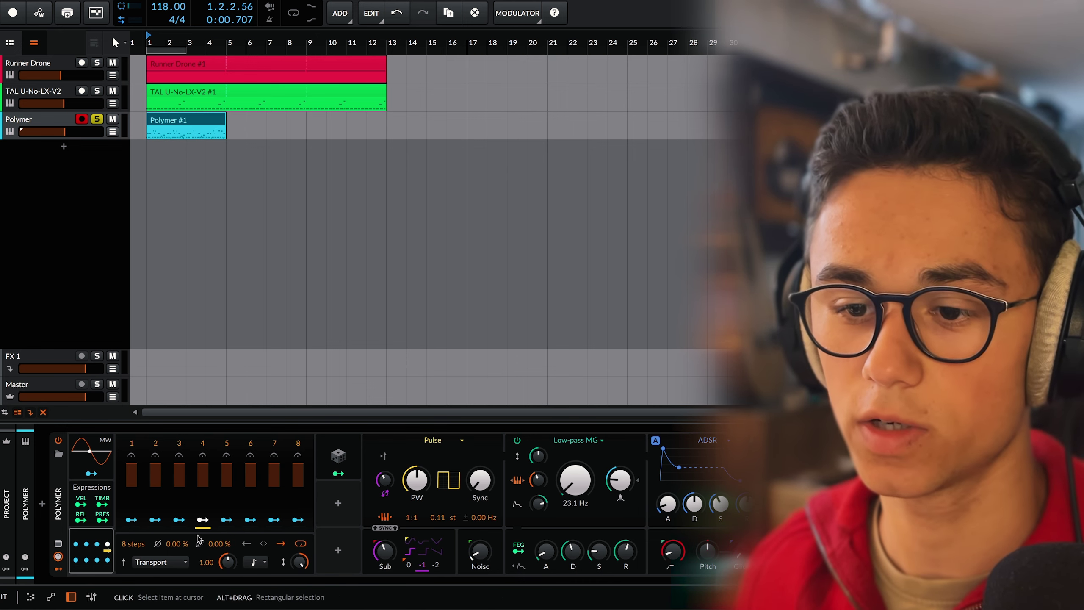
Lower the Mix of the Blur effect after Polymer while the pattern plays.
key(space)
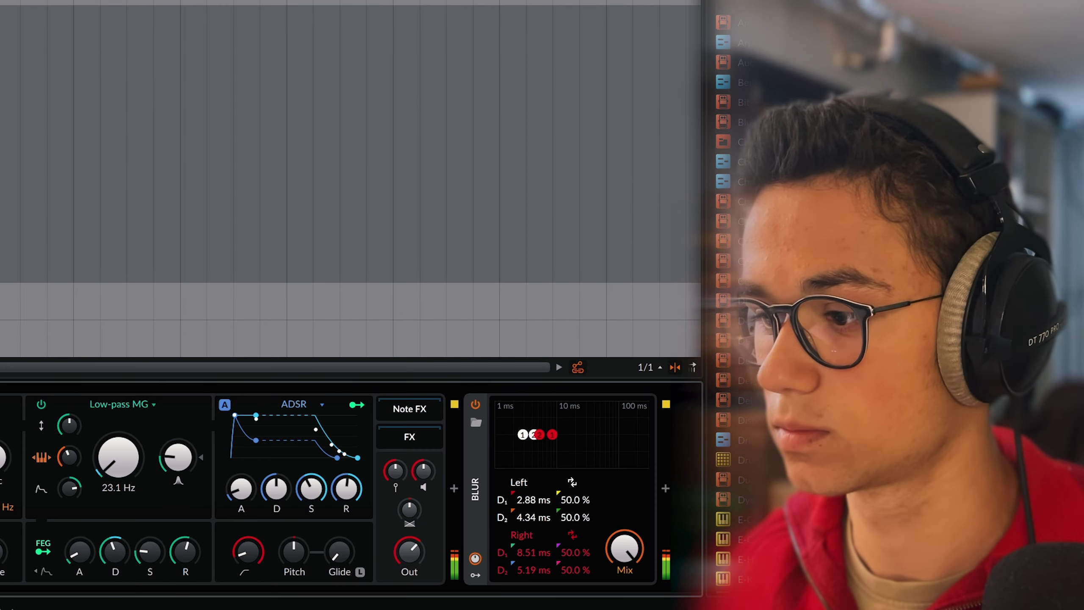
drag(624, 549, 624, 573)
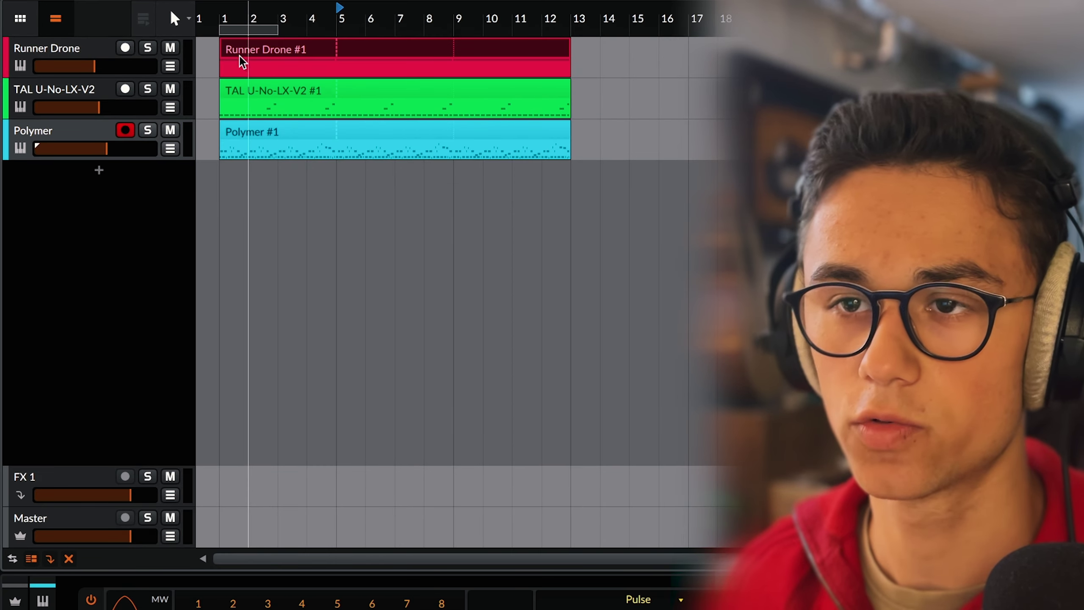
Move the Runner Drone and TAL U-No-LX-V2 clips to start at bar 5.
drag(239, 56, 345, 59)
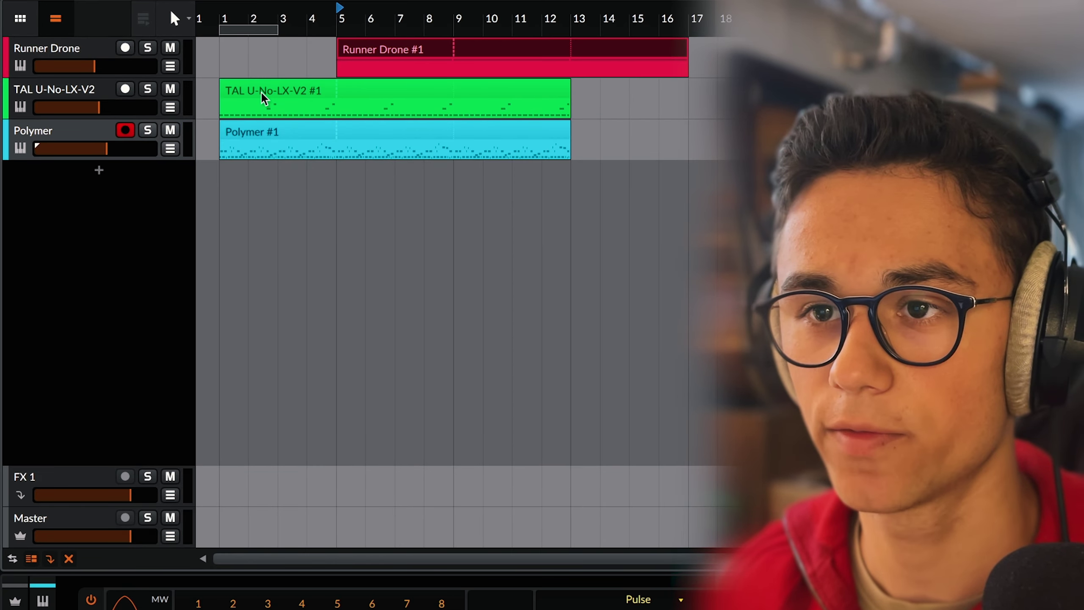
drag(262, 94, 347, 95)
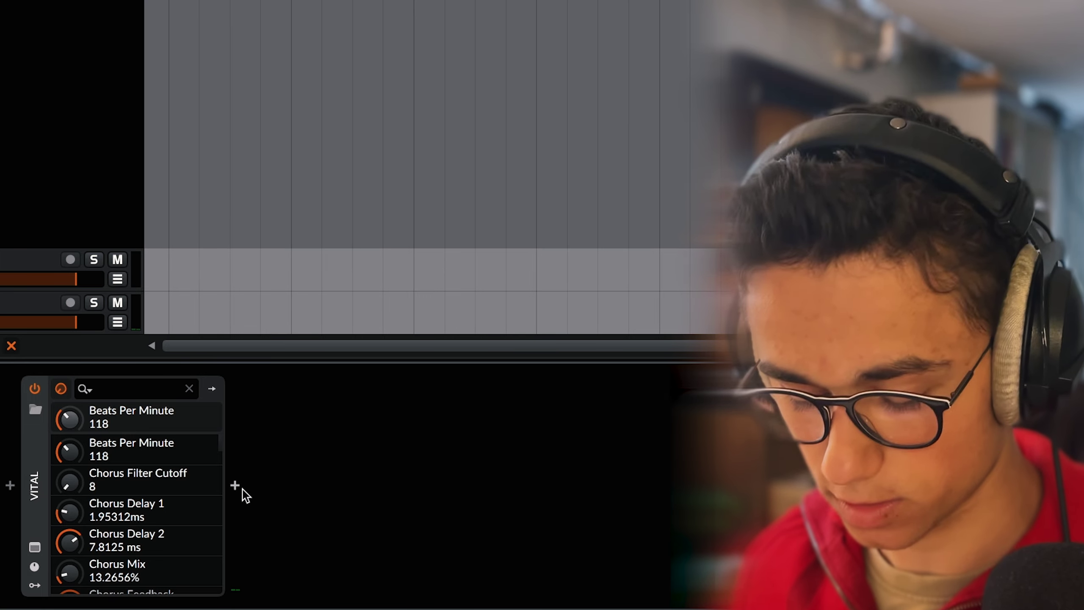
Insert an EQ+ device after Vital and switch the EQ off.
click(240, 487)
text(eq)
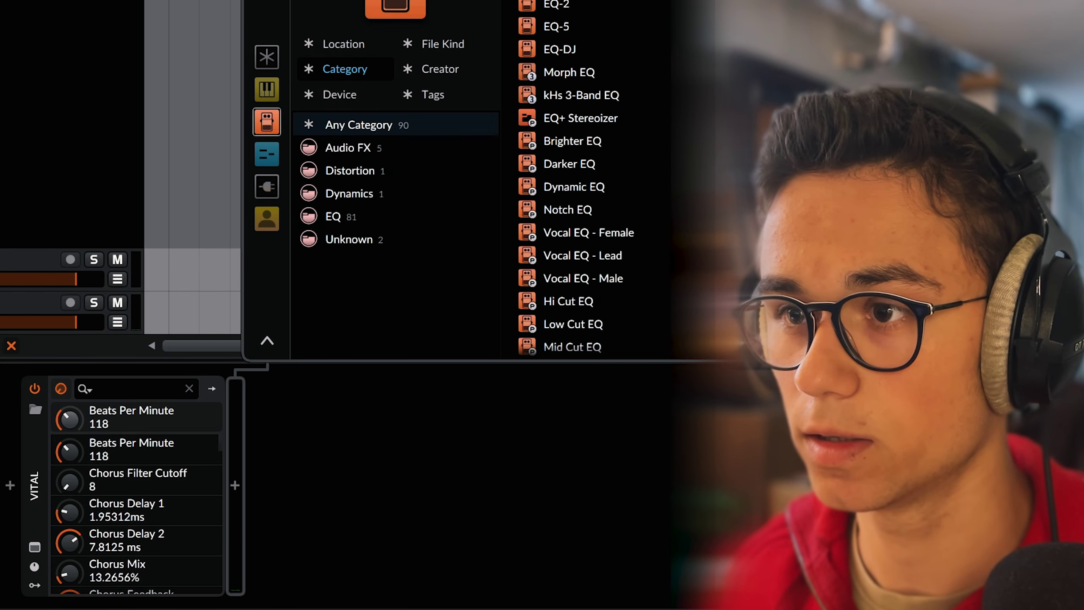
key(Return)
click(259, 388)
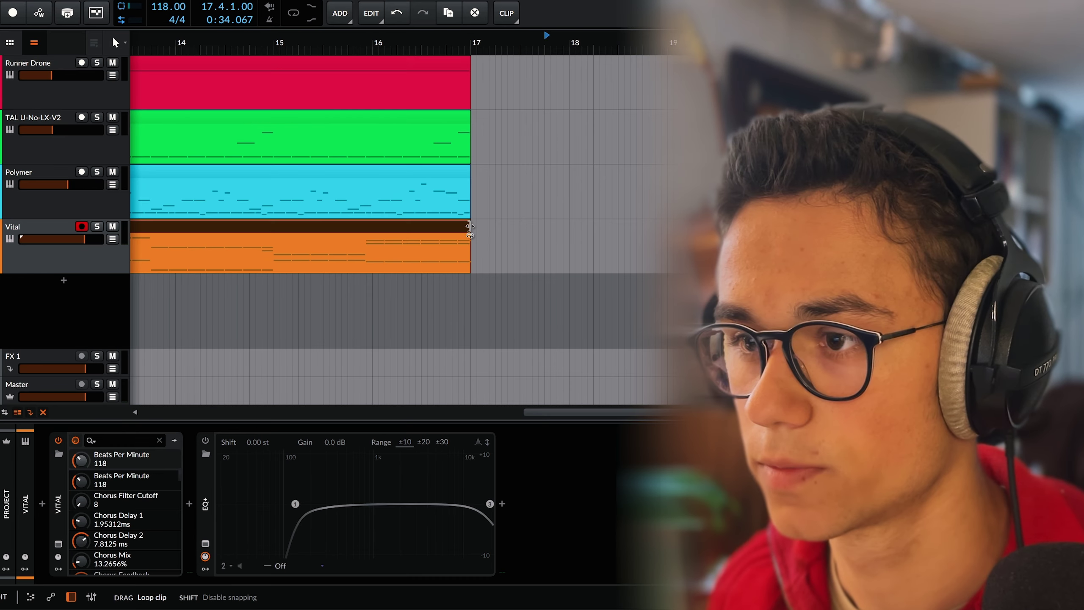
Shorten the Vital, TAL U-No-LX-V2 and Runner Drone clips to end halfway through bar 16, and play from bar 16.
drag(470, 225, 422, 225)
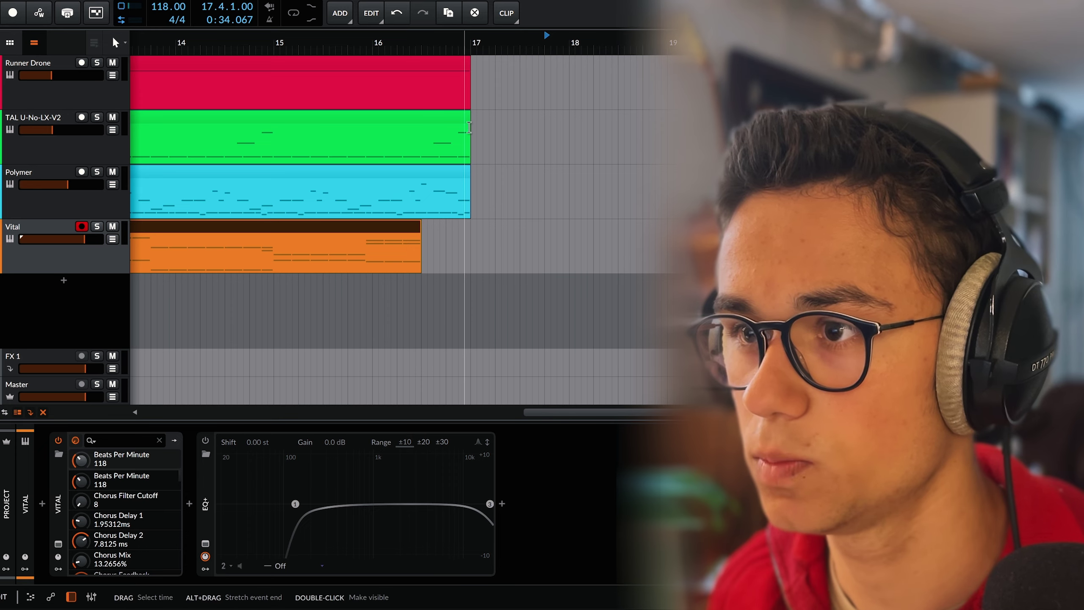
drag(470, 123, 415, 124)
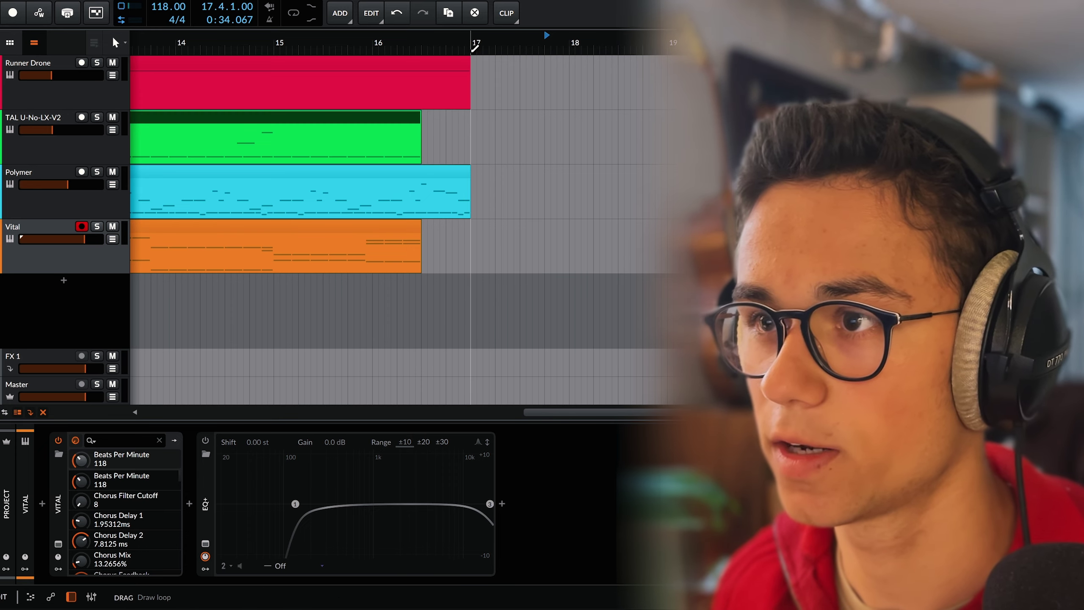
drag(470, 60, 416, 64)
click(374, 41)
key(space)
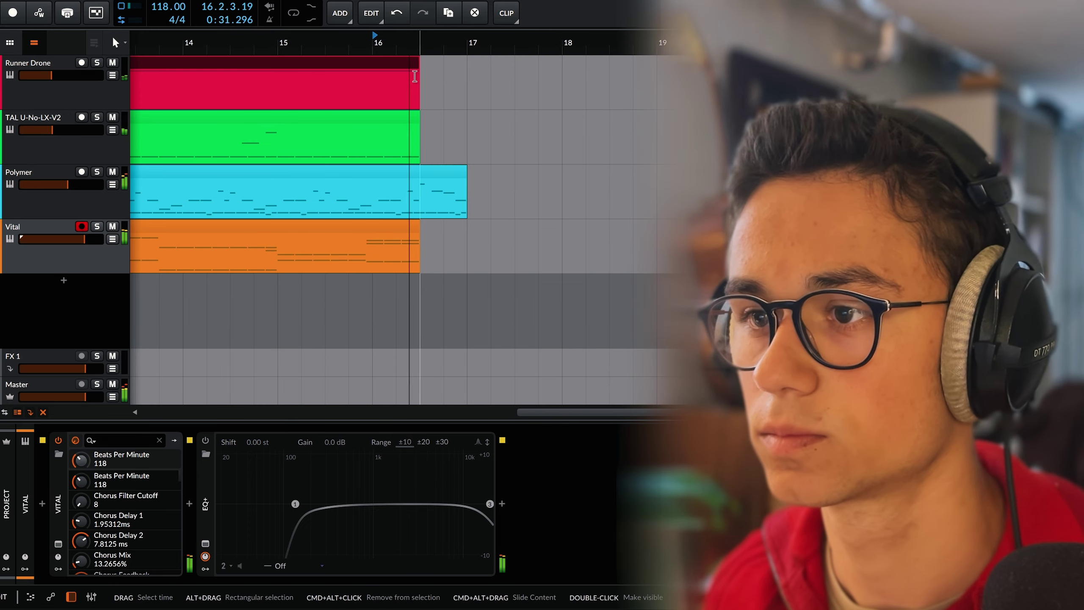
Extend the Polymer clip to bar 33 and add a second Vital clip running from bar 17 to bar 33.
scroll(415, 76, down, 1)
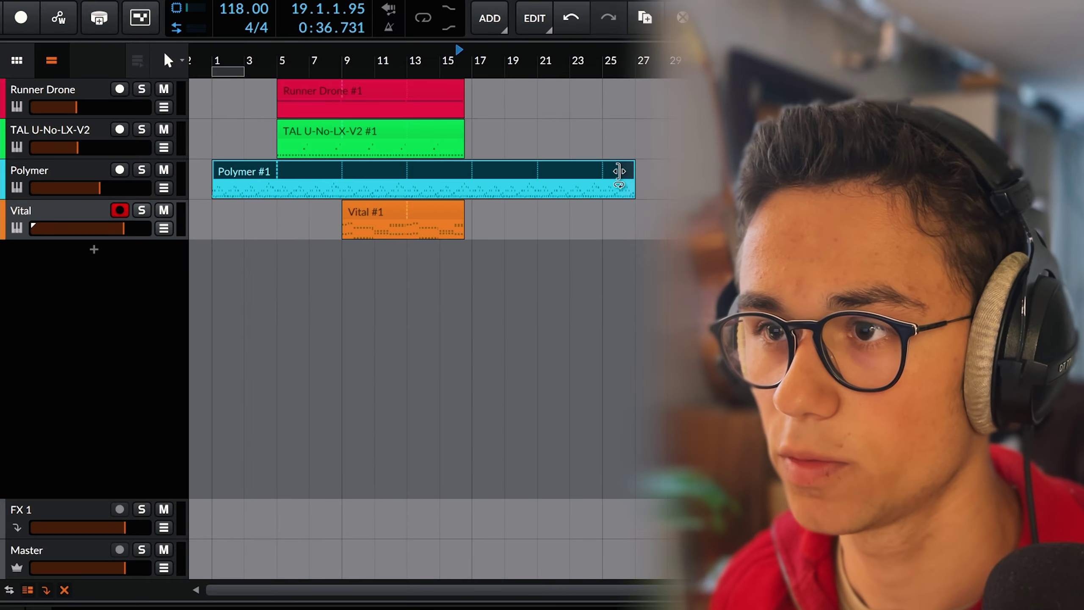
drag(635, 178, 601, 178)
drag(459, 213, 529, 214)
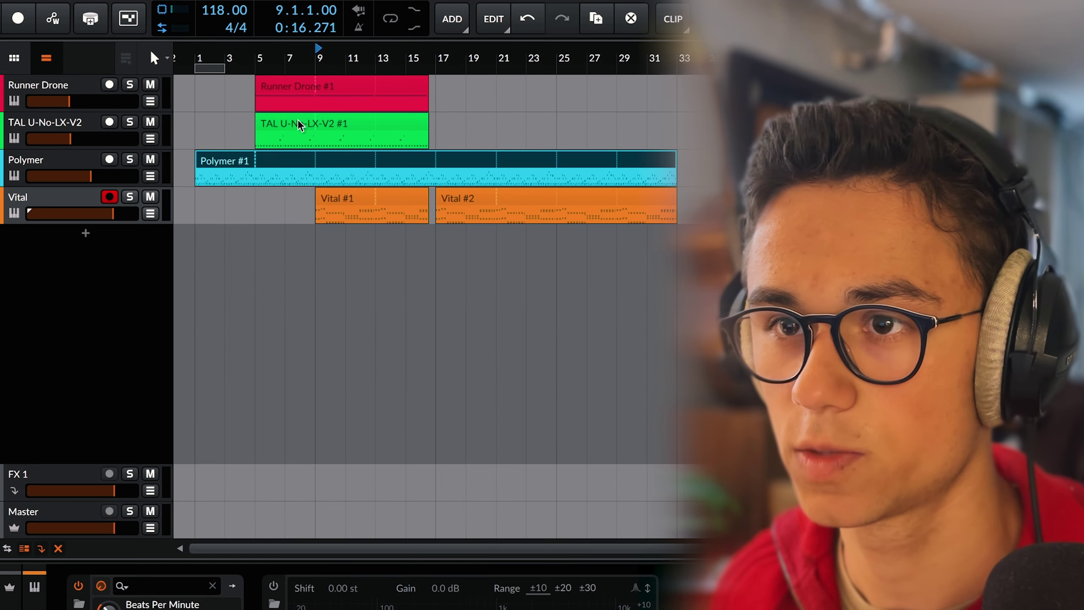
Copy the TAL U-No-LX-V2 and Runner Drone clips to bar 21 and trim the drone copy to start at bar 25.
drag(290, 128, 535, 139)
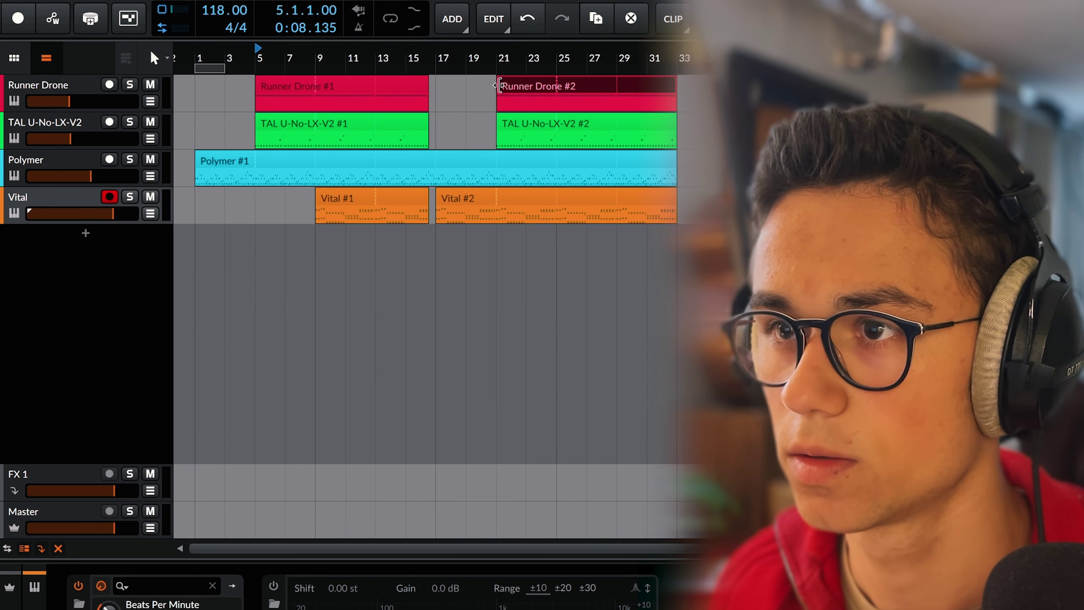
drag(497, 84, 557, 82)
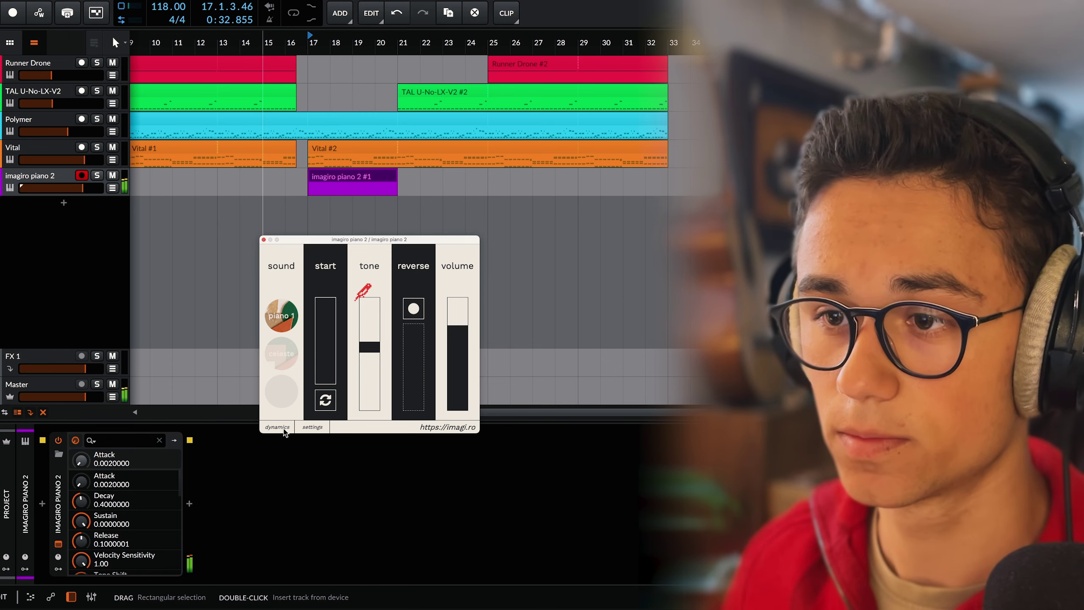
Copy the Vital clip at bar 17 onto the imagiro piano 2 track and play the piano part.
drag(351, 148, 352, 183)
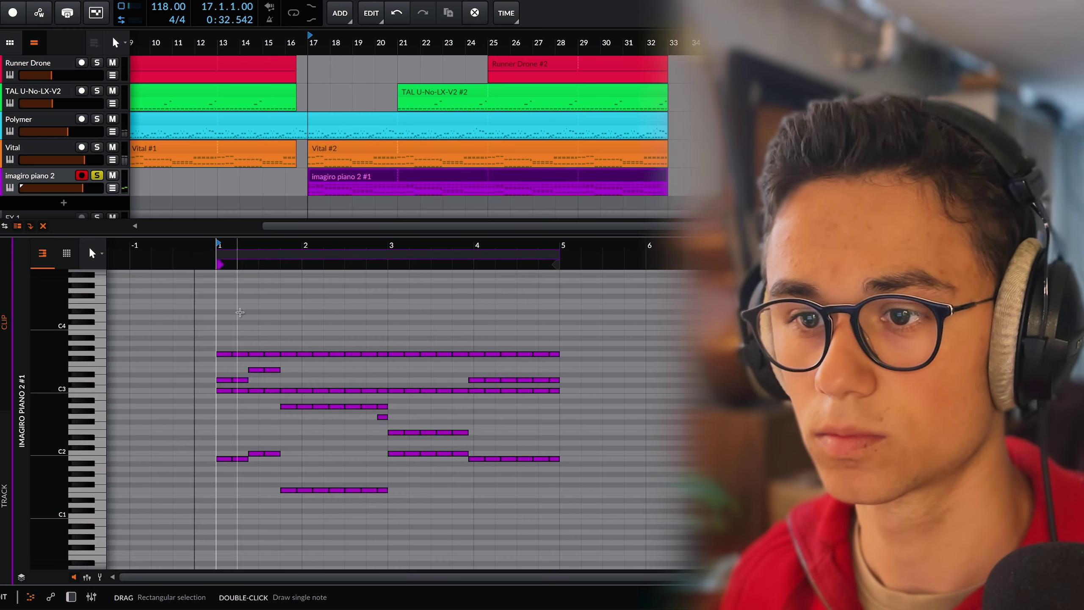
key(space)
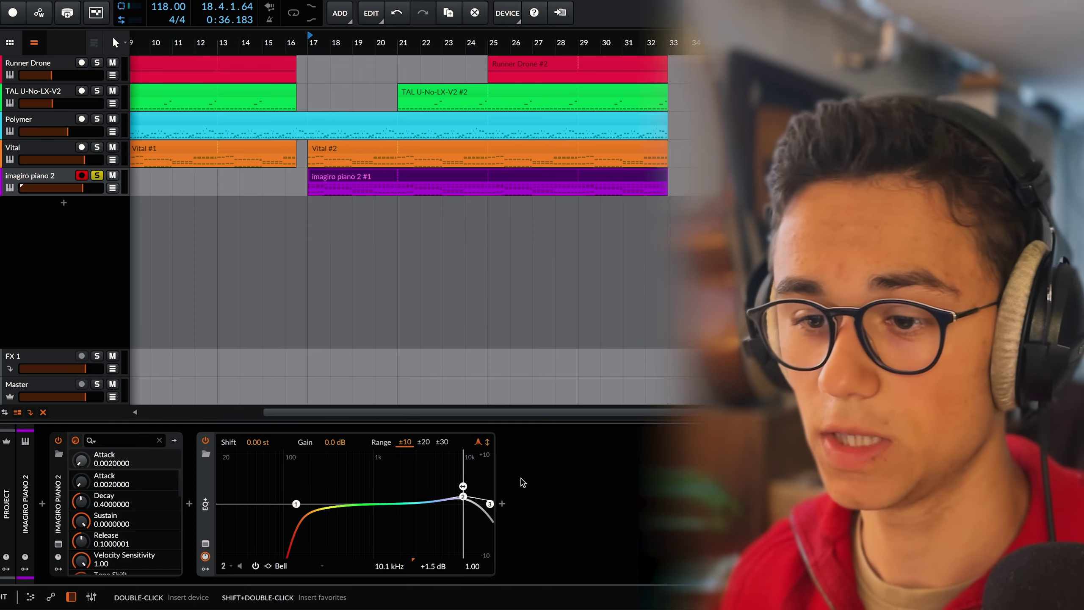
Open the SSQ equalizer's plug-in window on the imagiro piano 2 track.
click(518, 545)
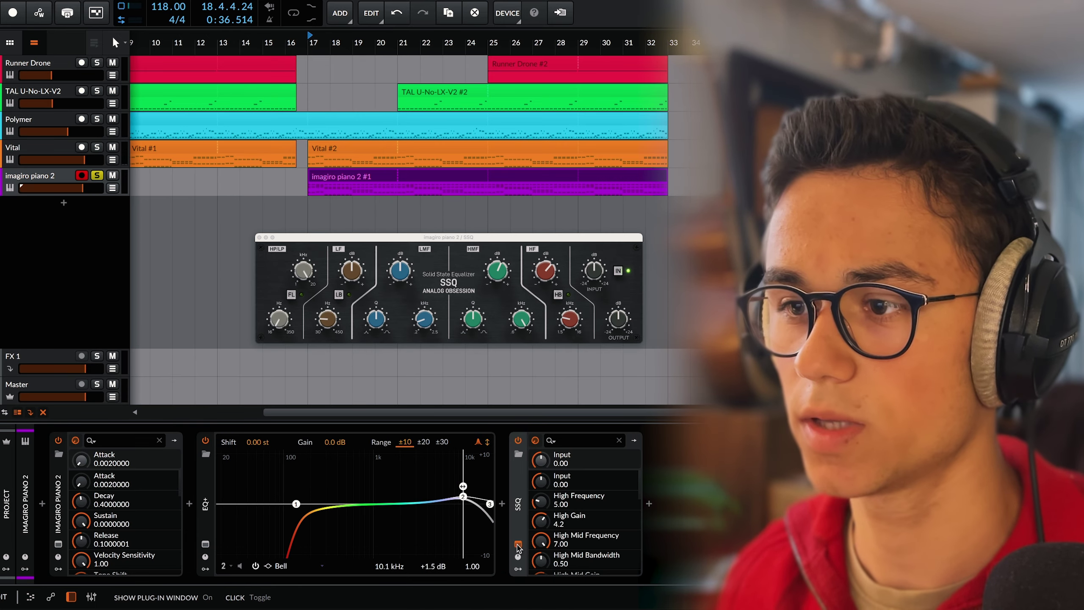
Play the arrangement around bars 18 to 20 to hear the piano layer with the other tracks.
key(space)
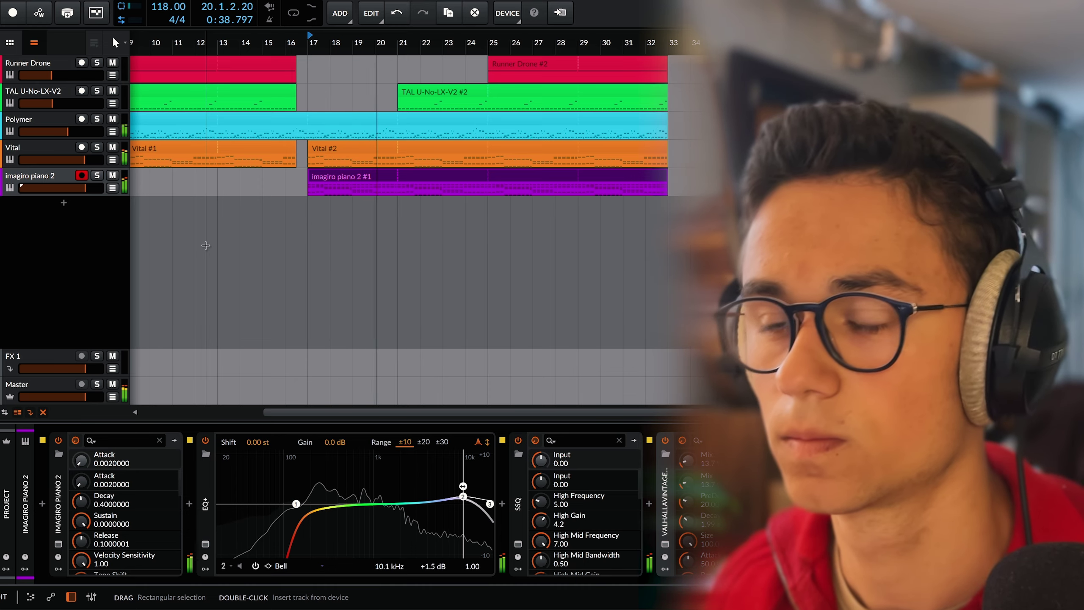
key(space)
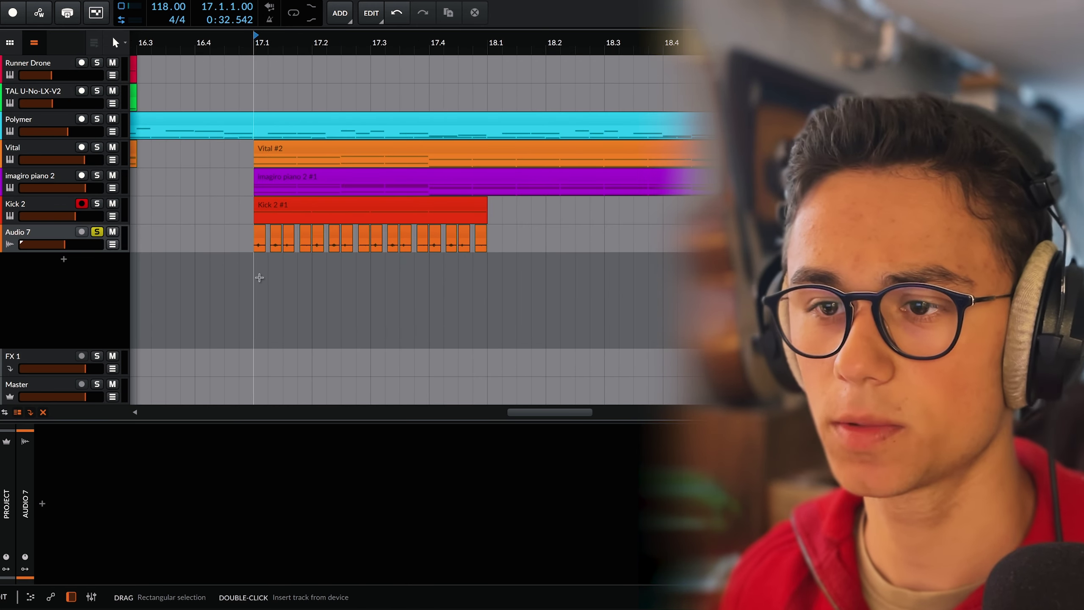
Listen to the chopped Audio 7 percussion from bar 17 through RC-20 Retro Color, Duck and EQ+.
key(space)
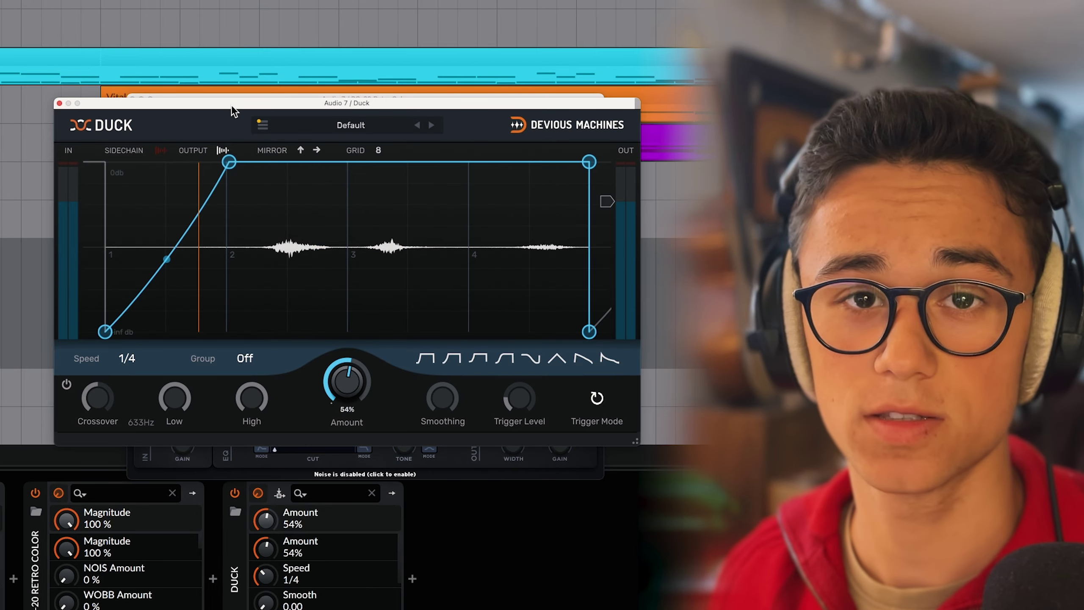
key(space)
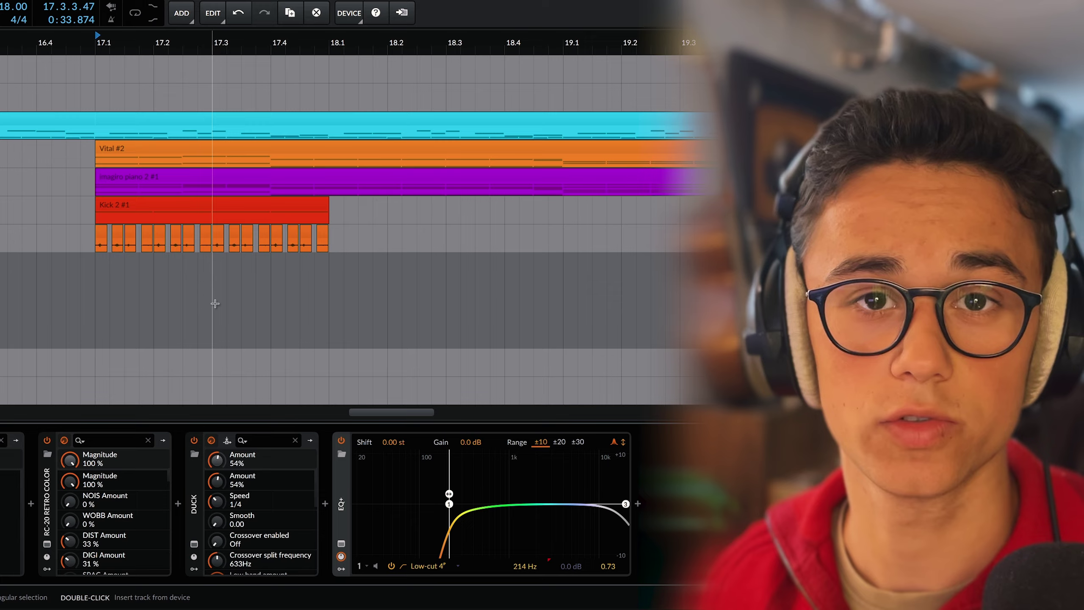
key(space)
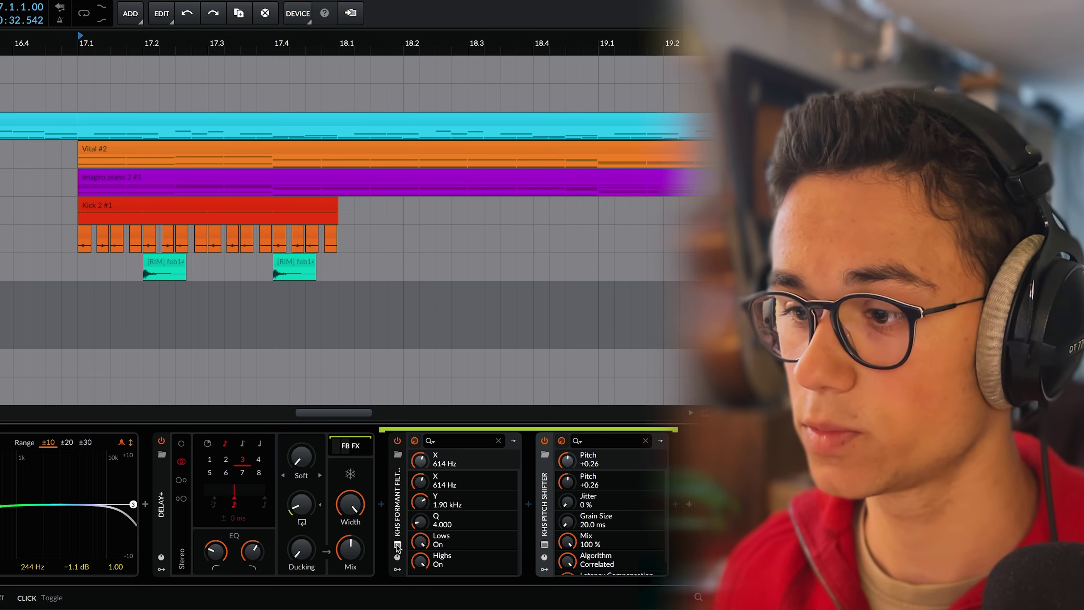
Inspect the Formant Filter and Pitch Shifter in the rim track's Delay+ feedback chain while the rim plays.
click(396, 545)
click(543, 545)
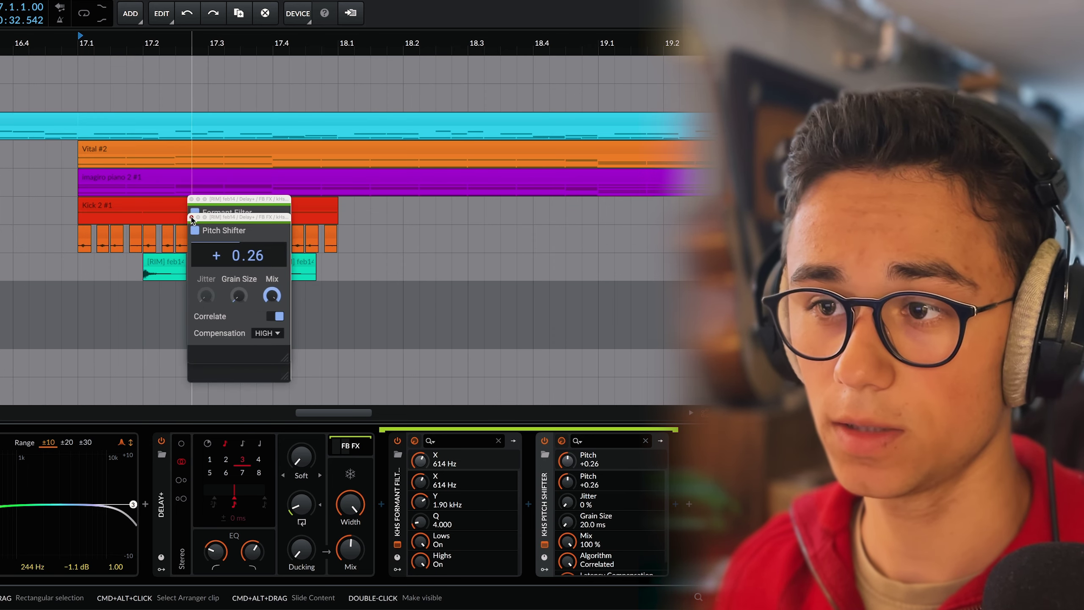
click(192, 219)
key(space)
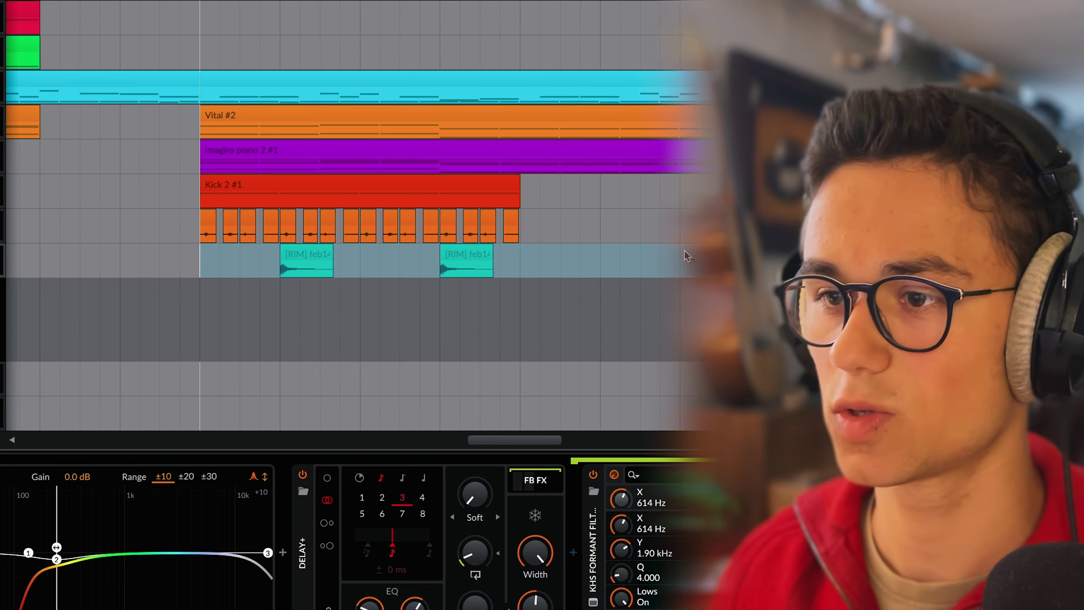
Bounce the selected [RIM] feb14 time range from bar 17 and play the rim tracks from that bar.
key(ctrl+b)
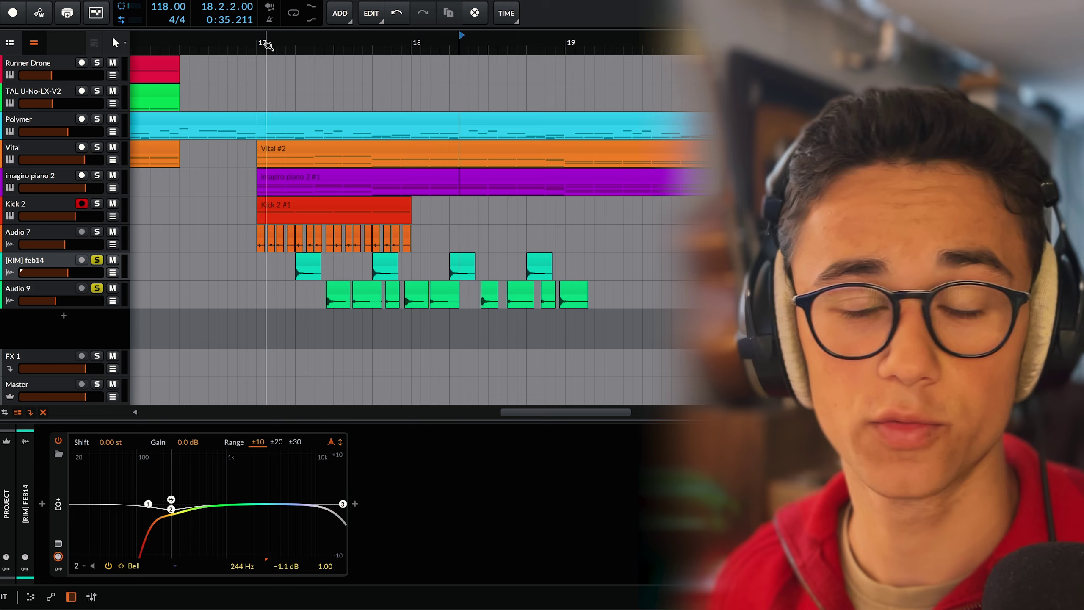
click(262, 37)
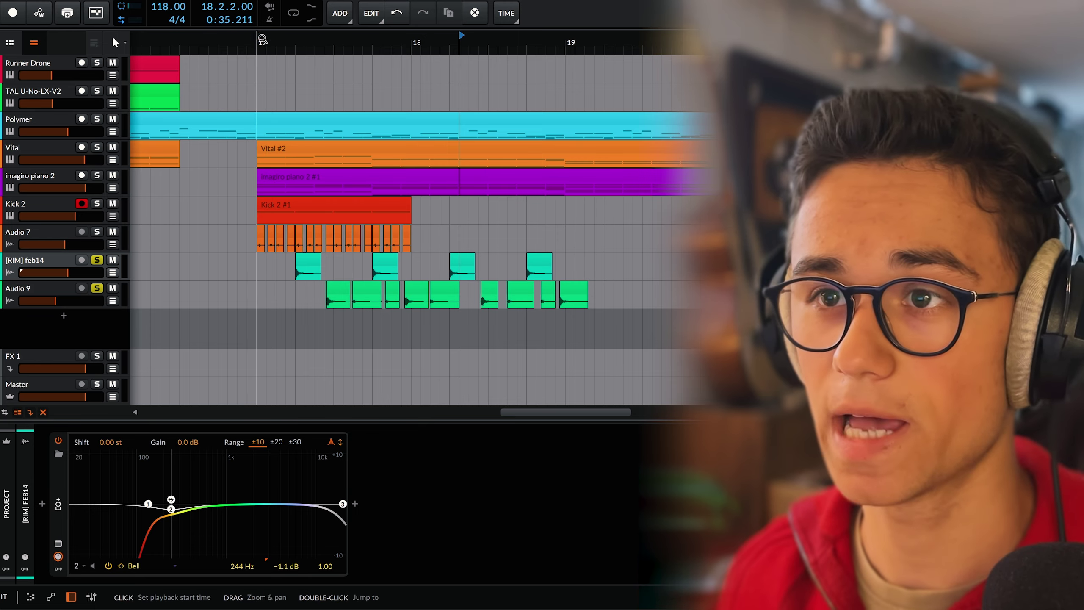
key(space)
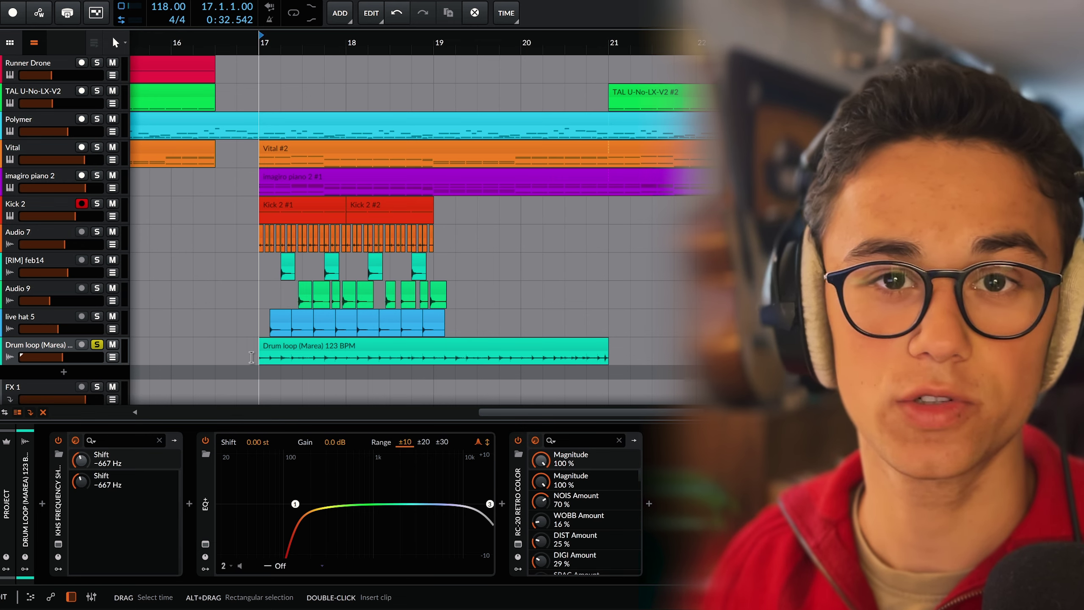
Turn EQ+ and RC-20 Retro Color back on for the Marea drum loop, auditioning it with the Frequency Shifter and each added effect.
key(space)
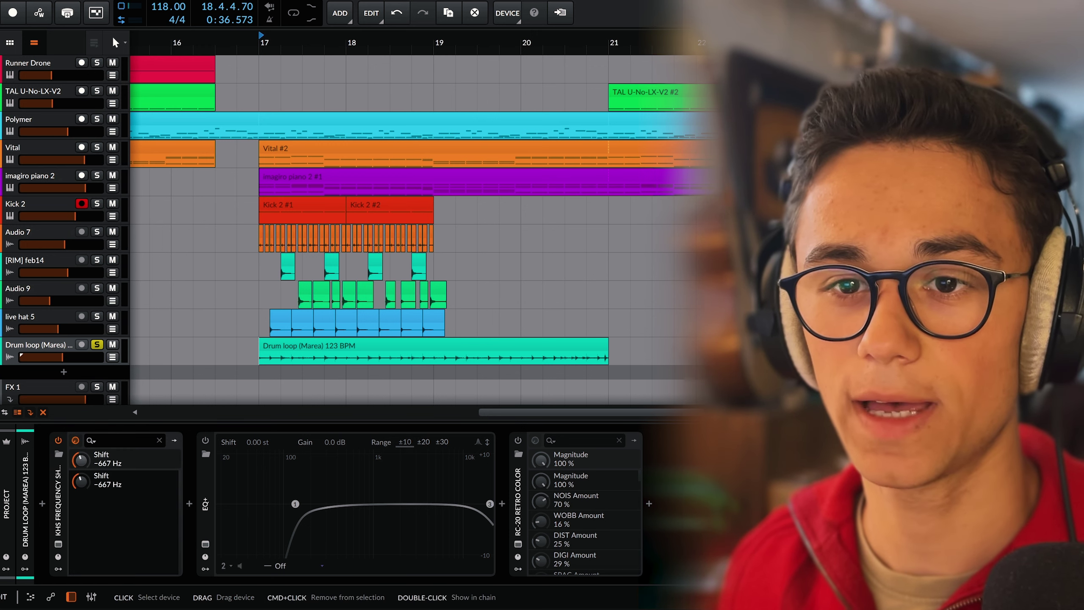
click(75, 440)
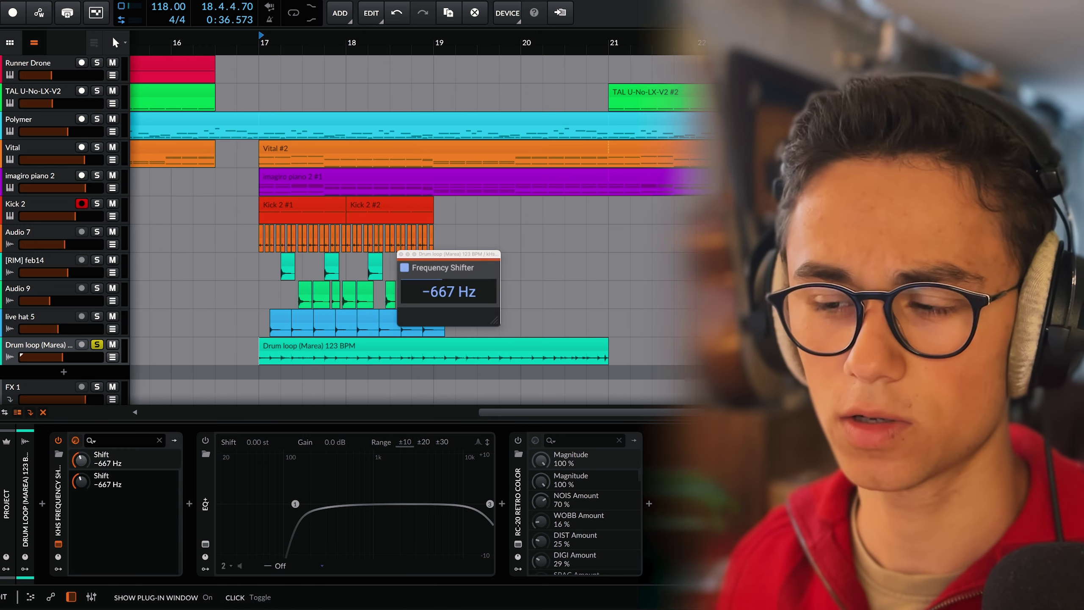
key(space)
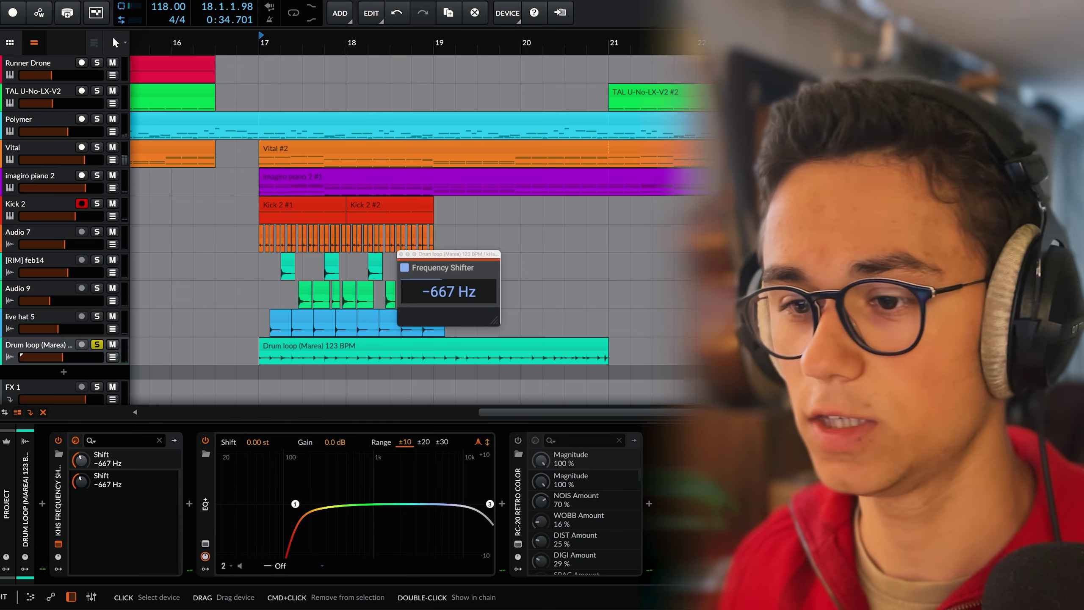
key(space)
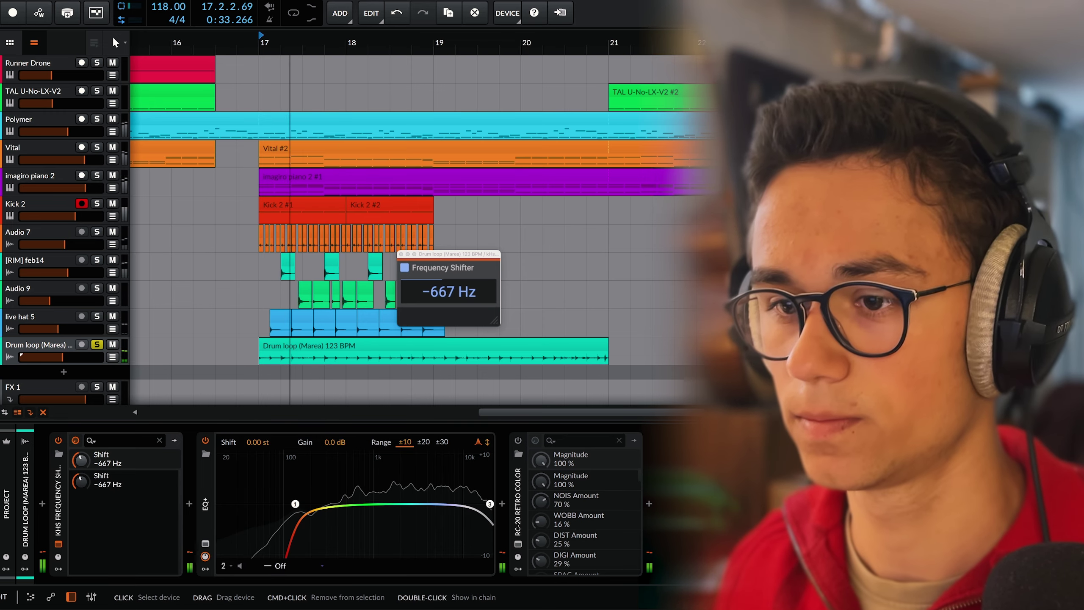
click(534, 439)
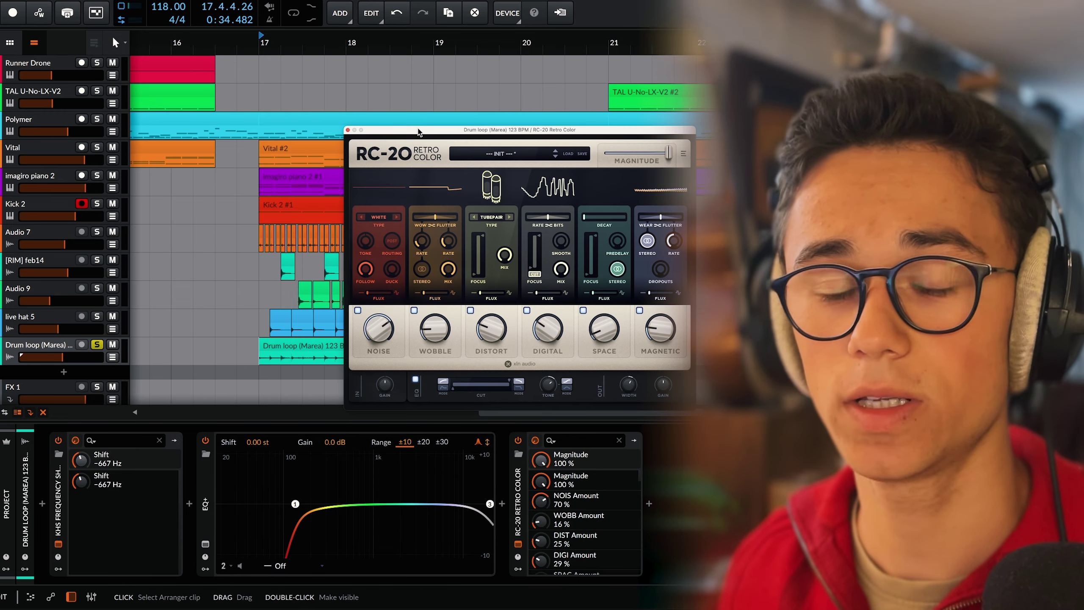
key(space)
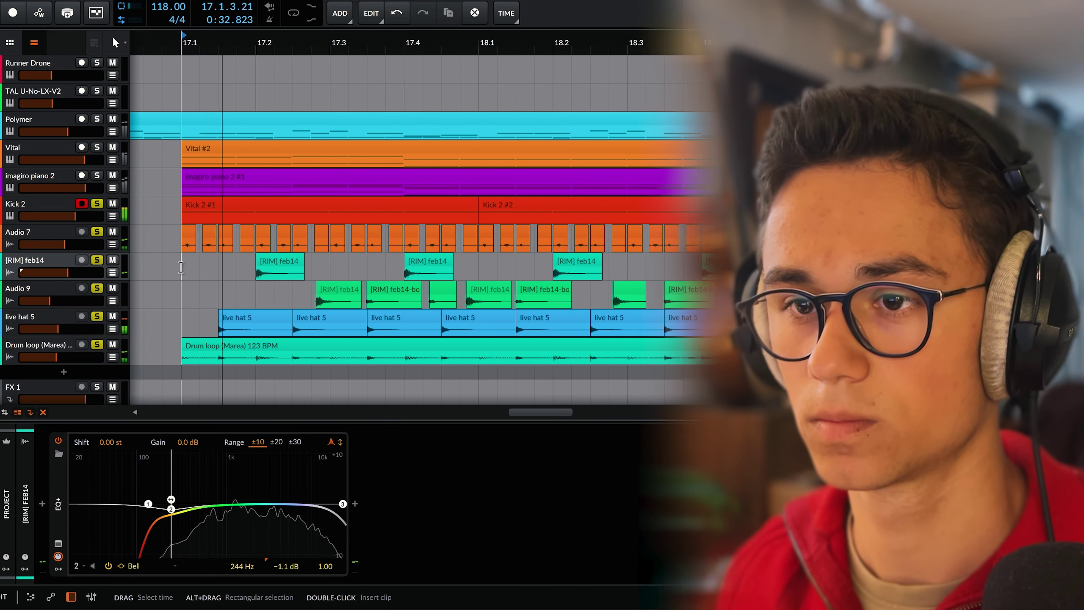
Set the playback start at 17.2 and listen to the HiHat (maybe life) clips together with the drum tracks.
scroll(179, 267, down, 3)
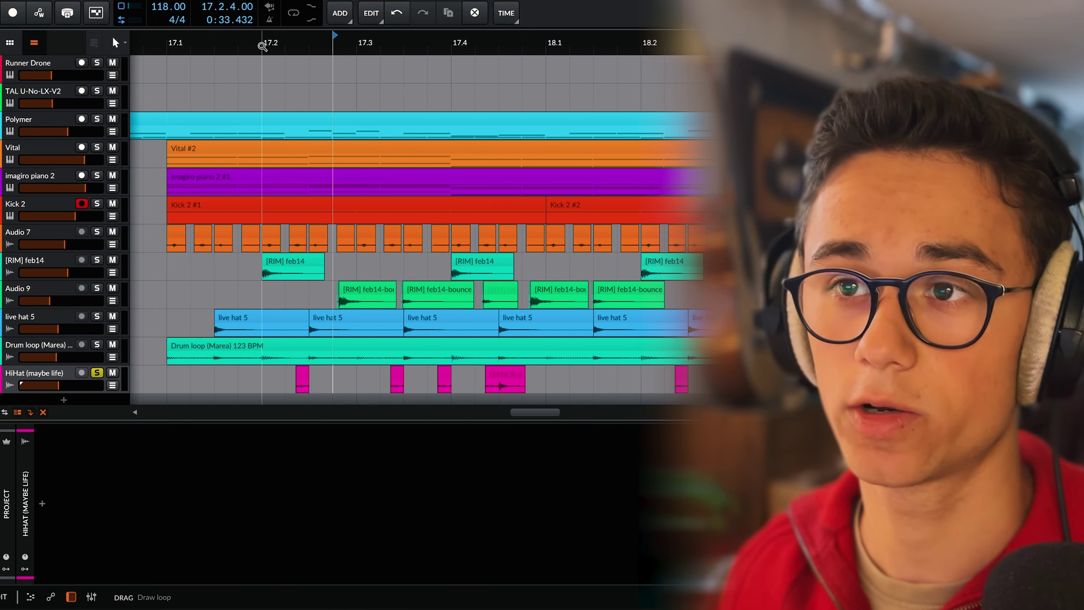
click(263, 45)
key(space)
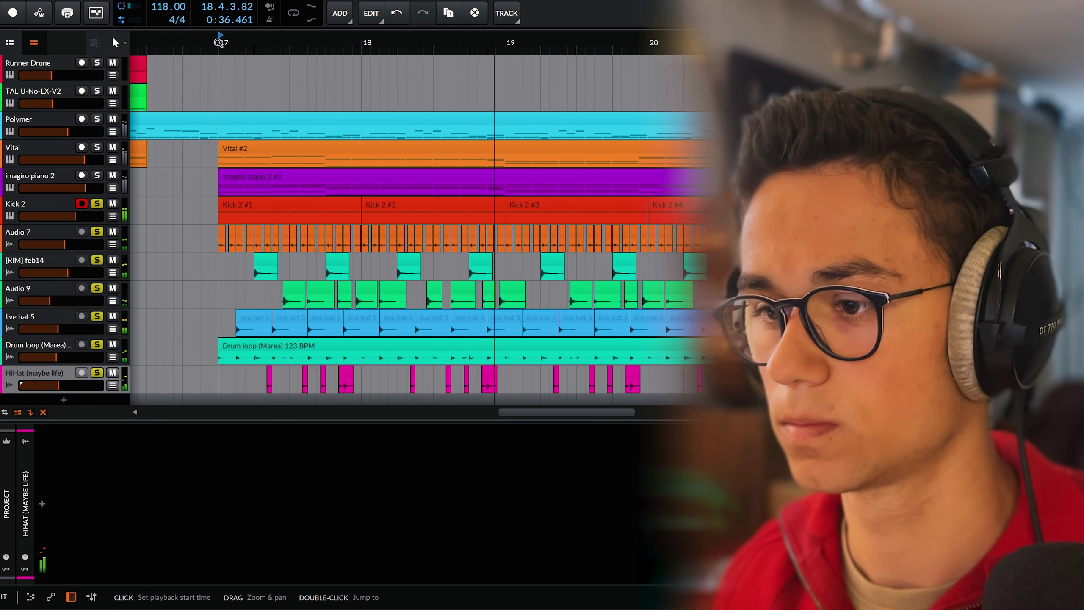
key(space)
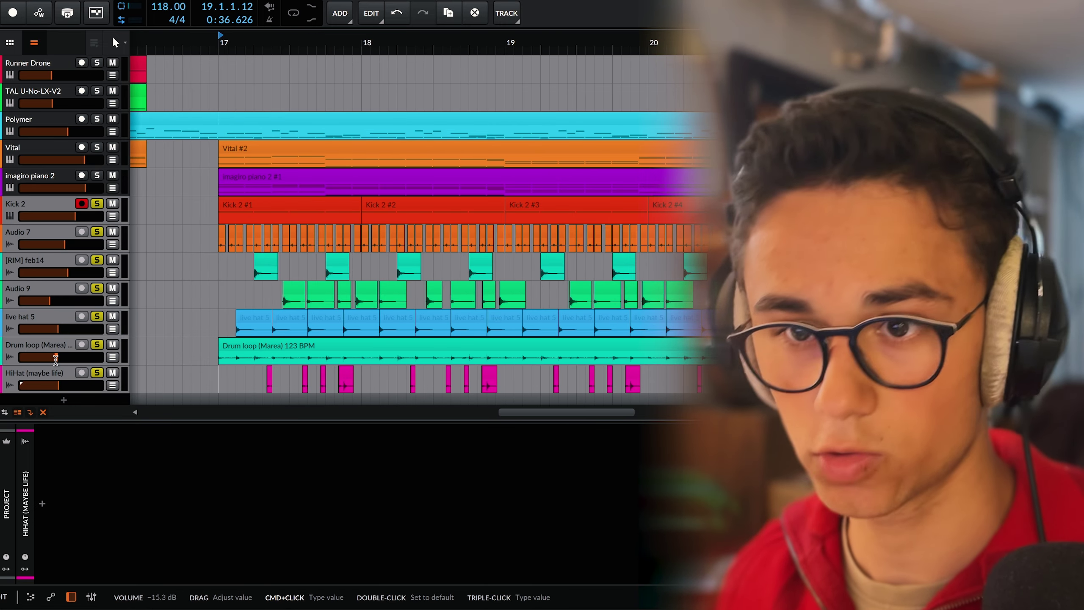
Group the tracks from Kick 2 to HiHat (maybe life) and compare the group's GClip FX Layer switched off and on.
key(ctrl+g)
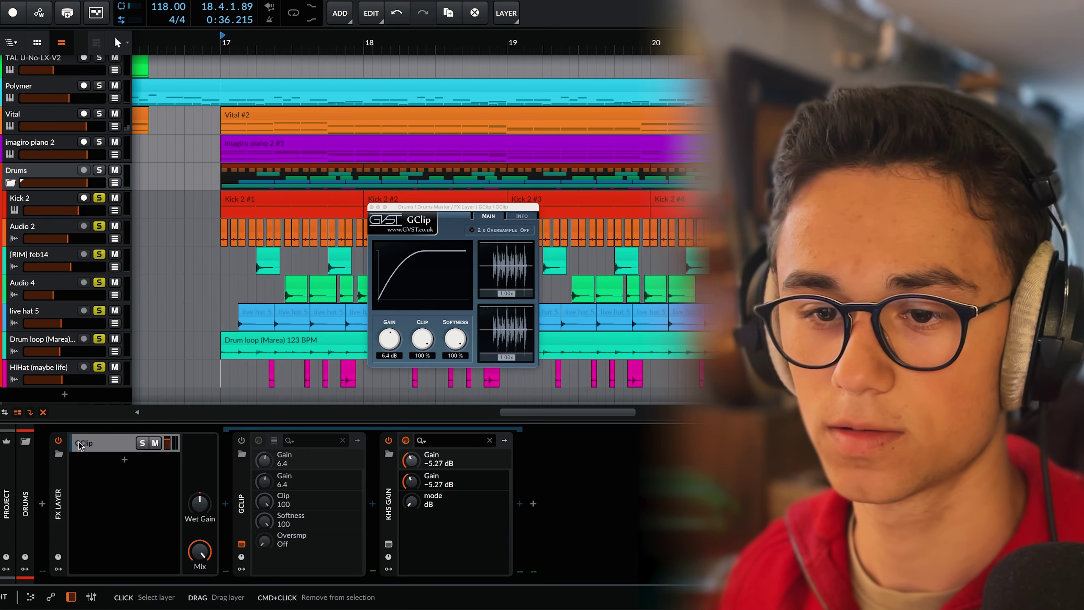
click(58, 441)
key(space)
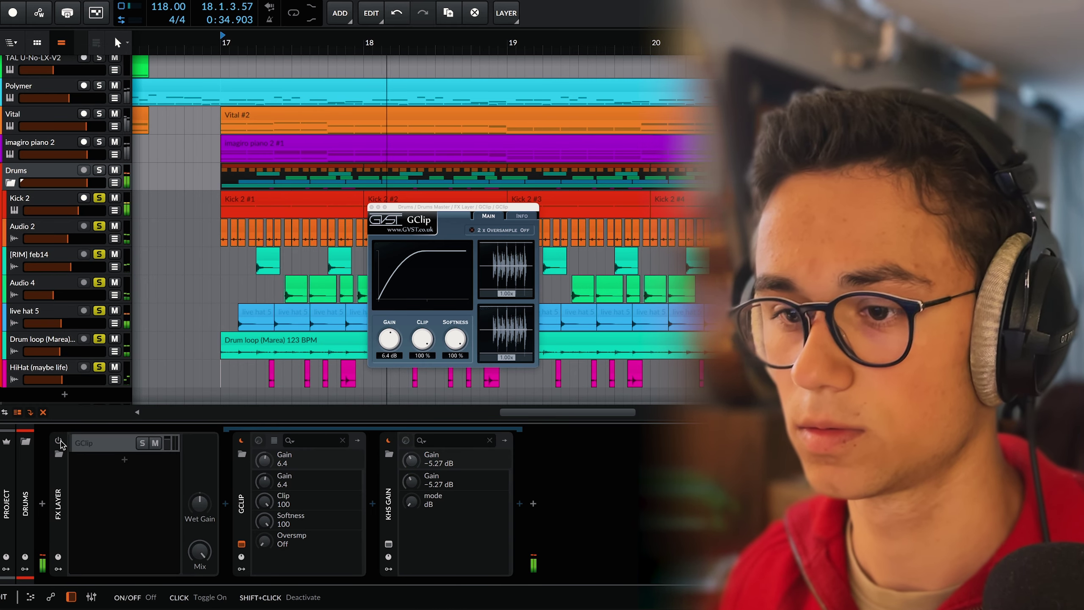
click(59, 441)
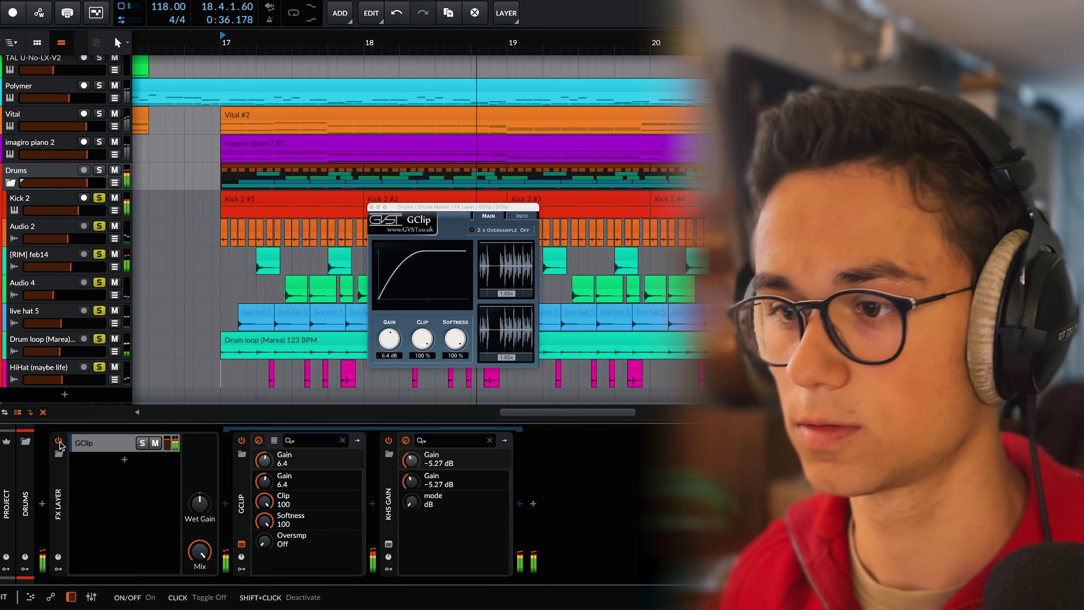
key(space)
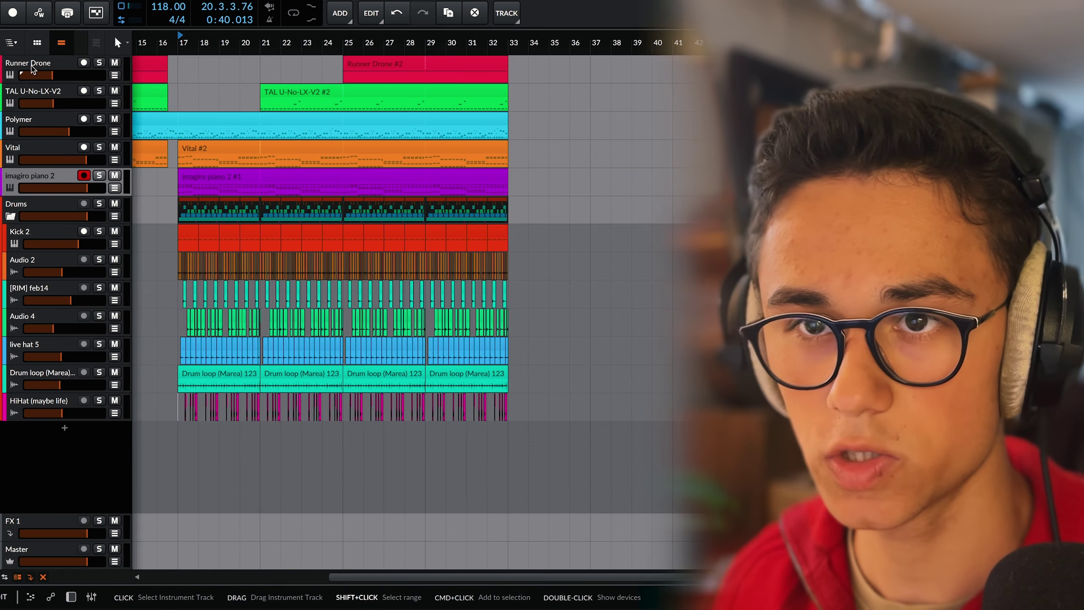
Group the tracks from Runner Drone to imagiro piano 2, set the group's Duck amount to about 45%, and bend its recovery curve deeper.
key(ctrl+g)
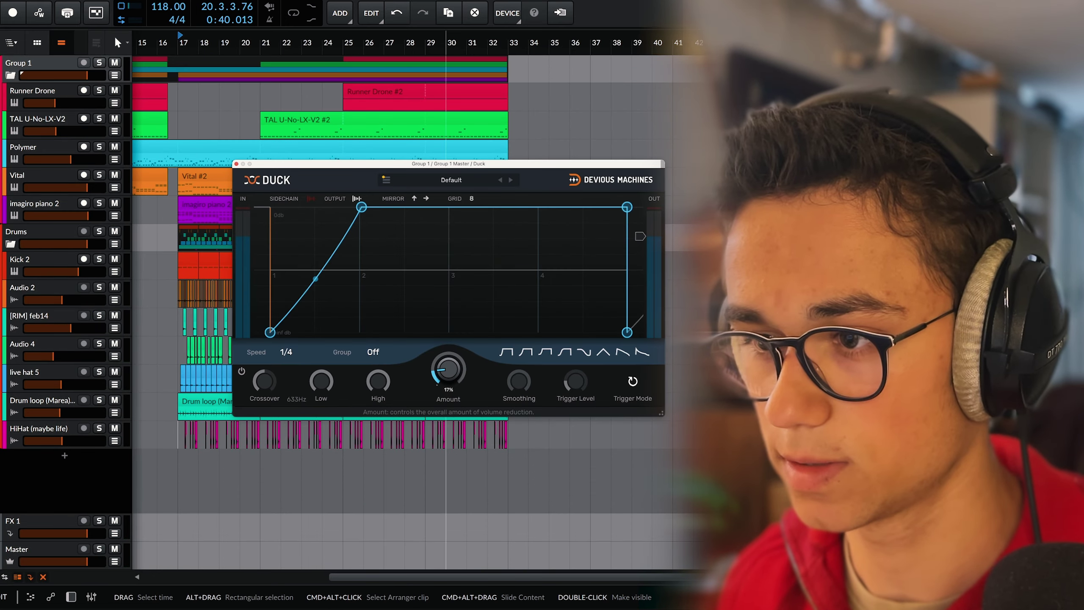
key(space)
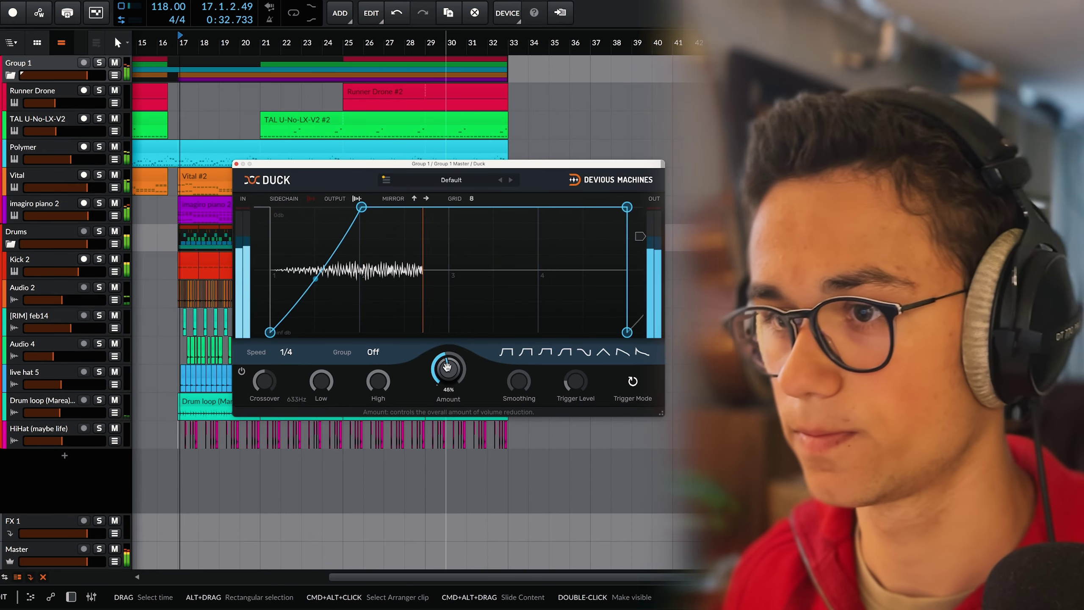
drag(315, 286, 314, 303)
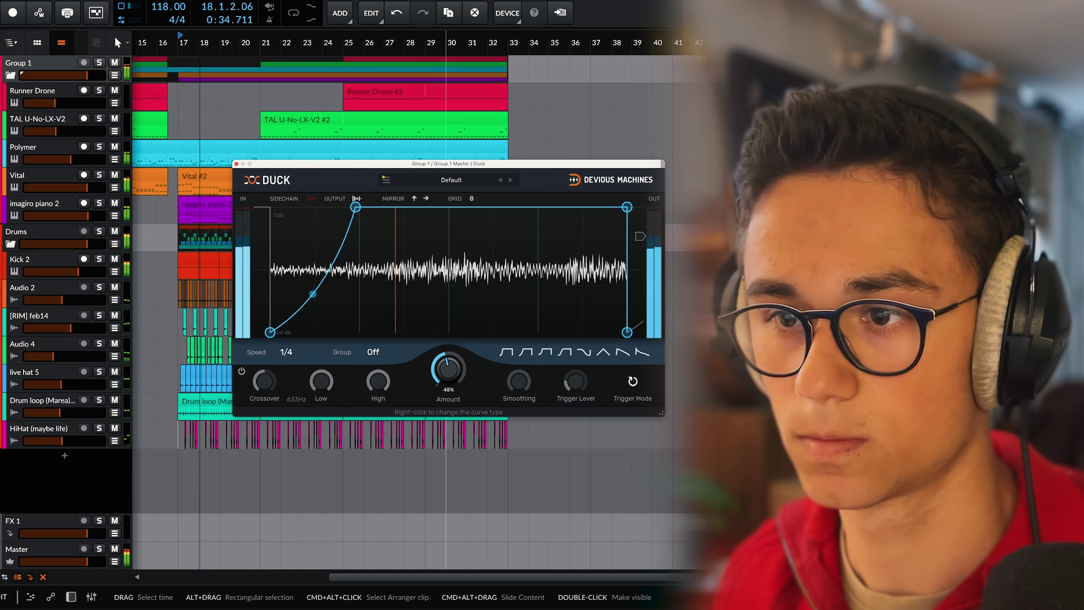
drag(88, 216, 87, 216)
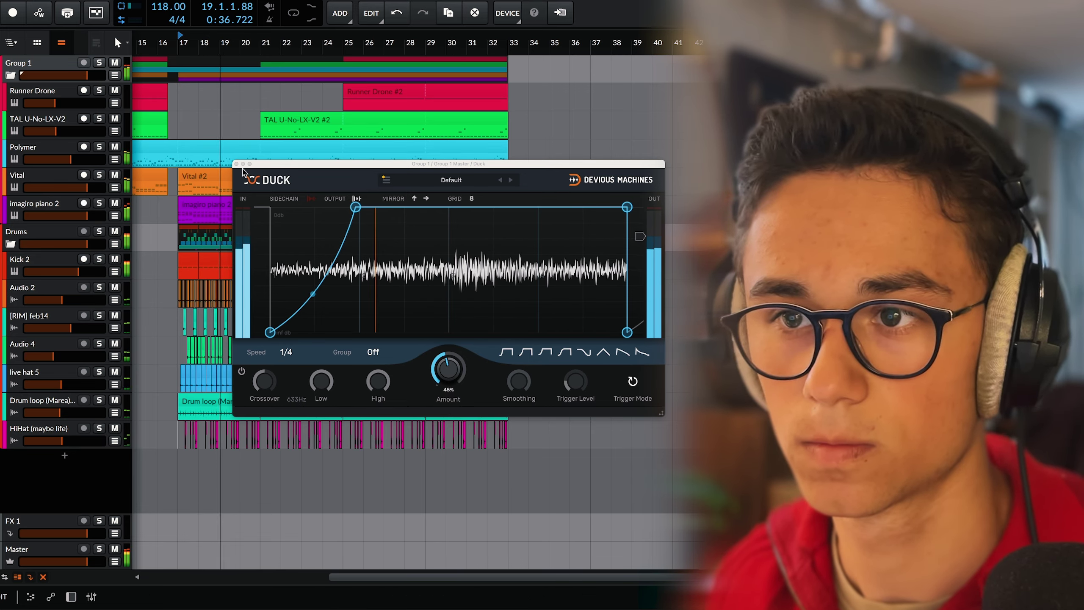
click(236, 164)
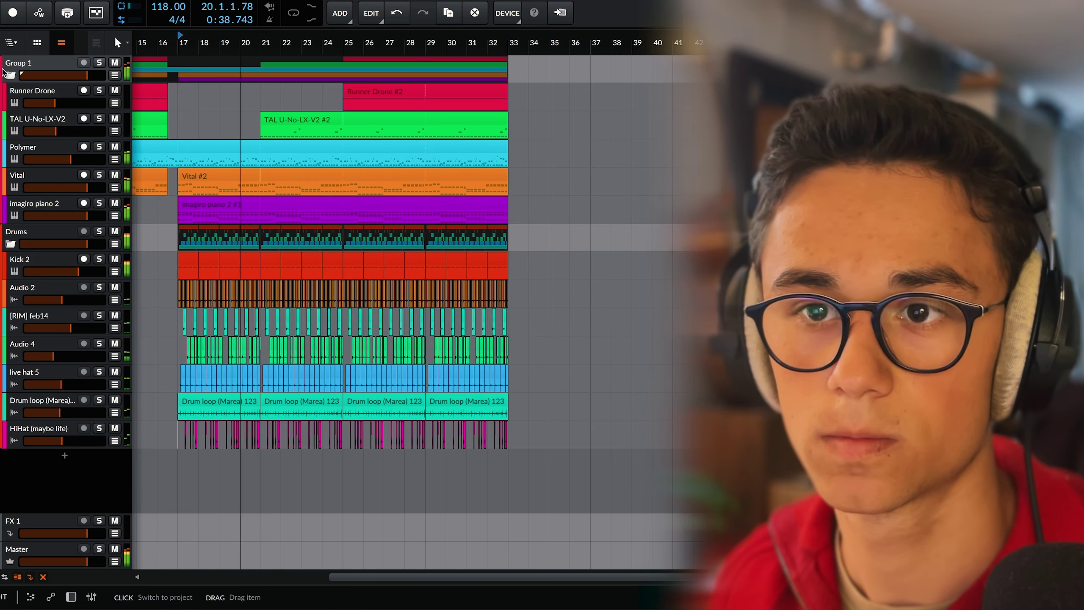
drag(87, 216, 85, 216)
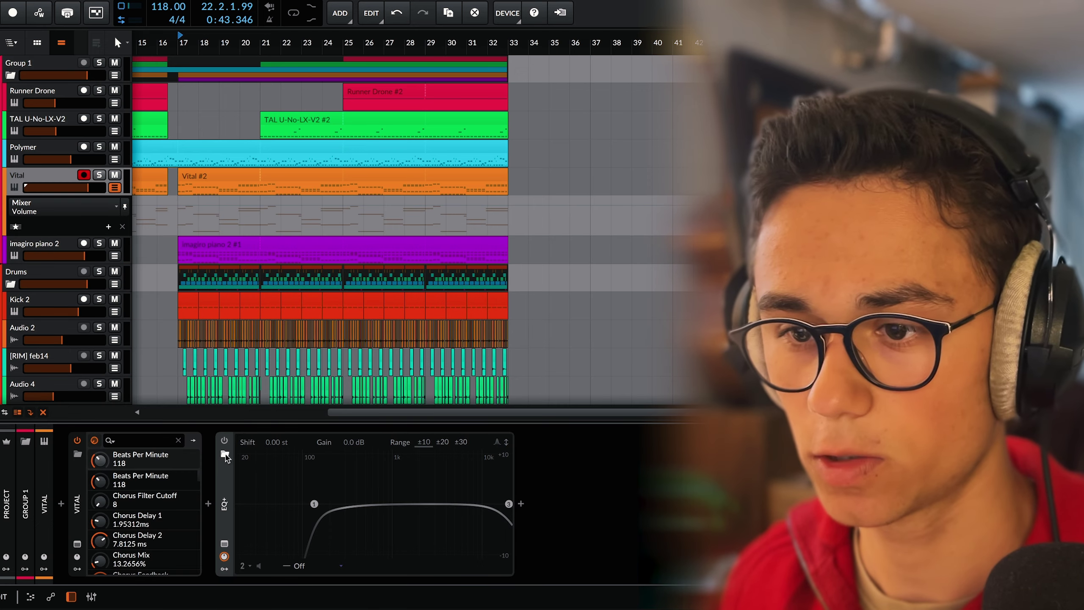
Enable EQ+ on the Vital track and add volume automation points just before and at bar 17, raising the level at bar 17.
click(225, 443)
double_click(157, 233)
drag(178, 233, 178, 199)
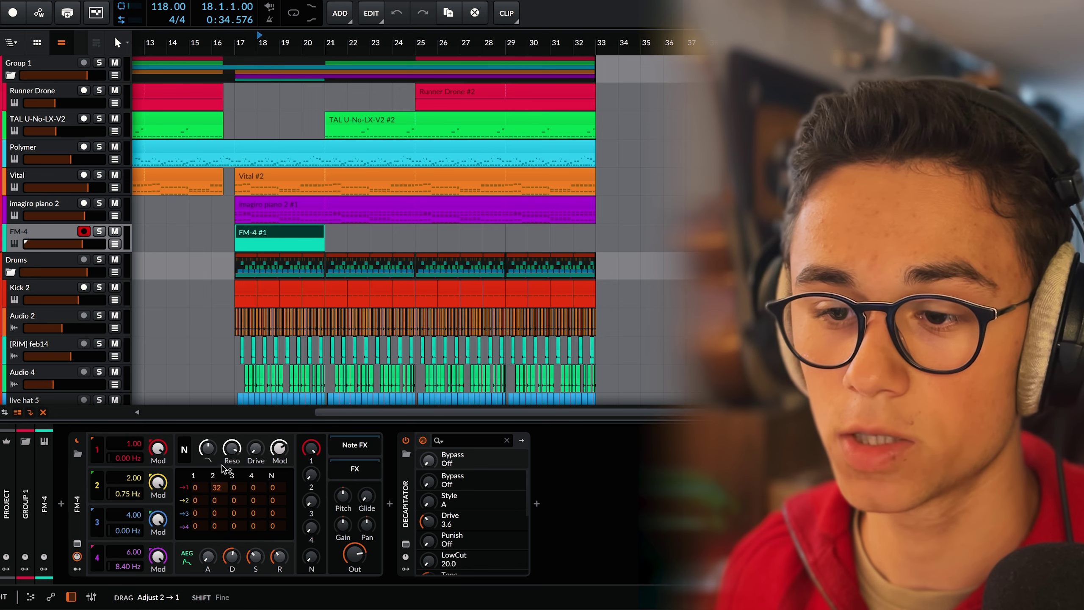
Set the FM-4's operator 2 to 1 modulation to 29 and open the Decapitator plug-in window.
drag(222, 458, 223, 456)
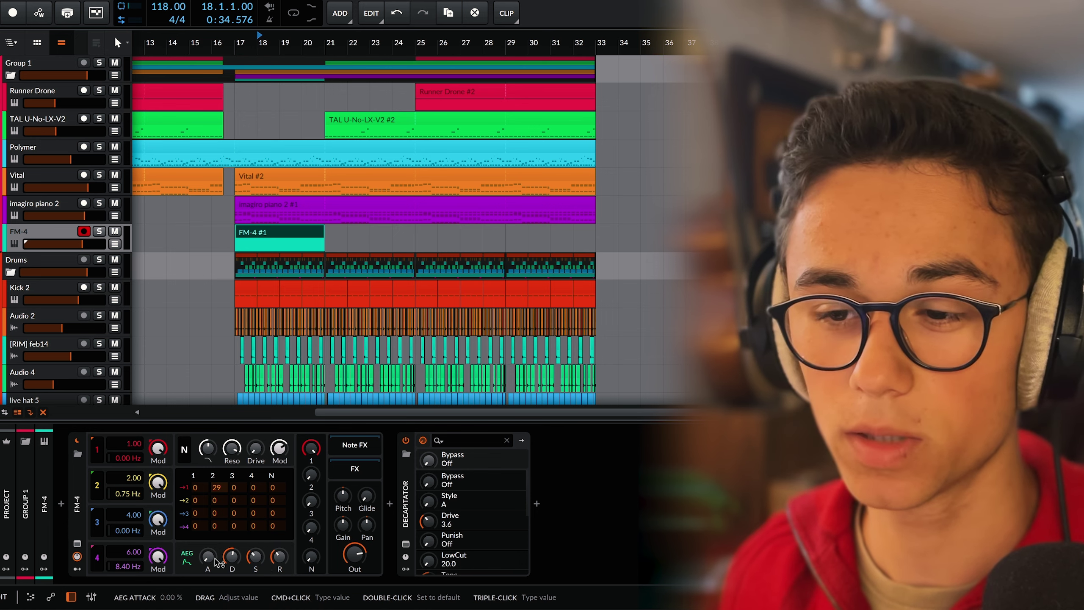
click(406, 543)
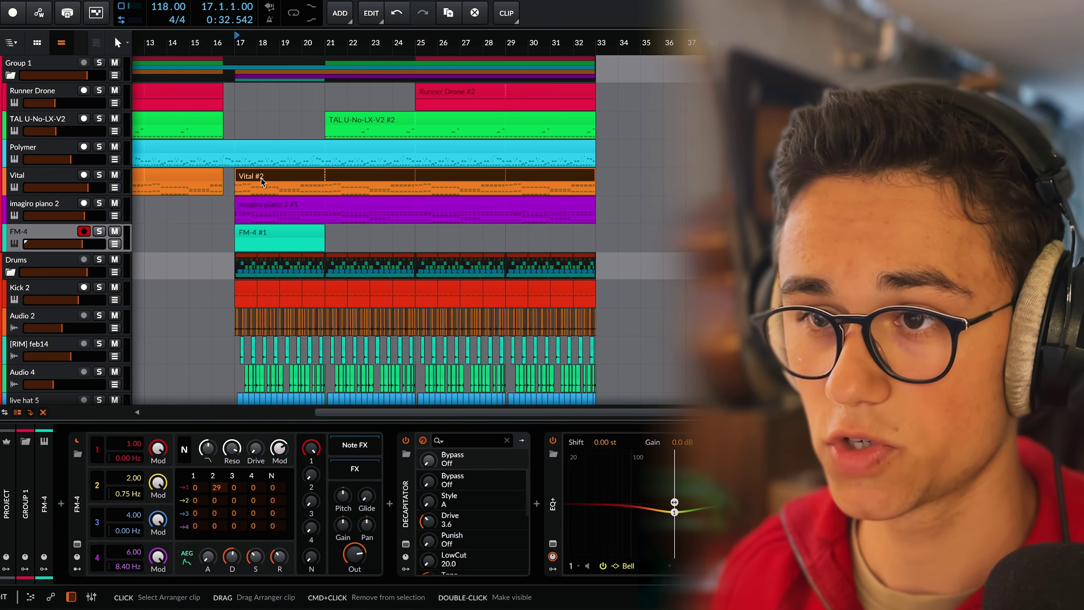
Reduce the FM-4 clip's chord notes to a low single-note bass line, audition the track soloed, and show its devices.
click(267, 233)
double_click(267, 232)
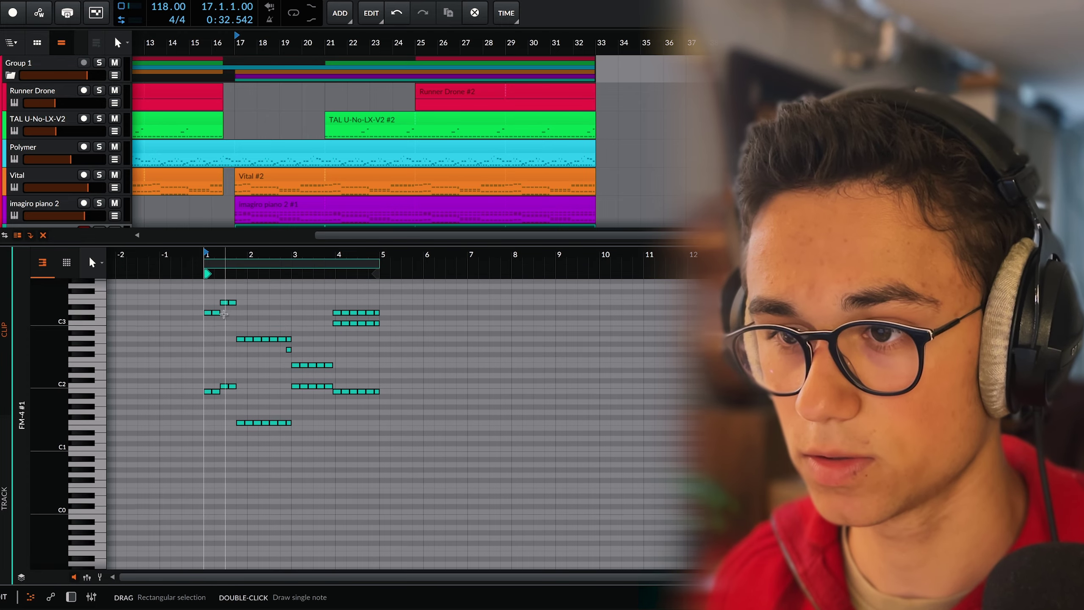
scroll(64, 170, down, 2)
click(100, 181)
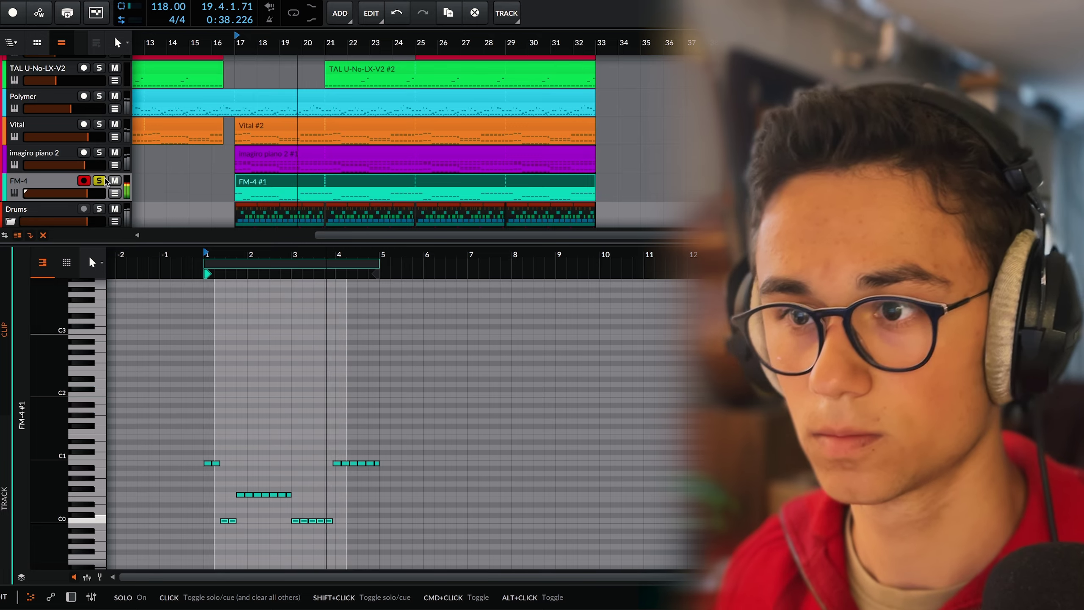
double_click(39, 188)
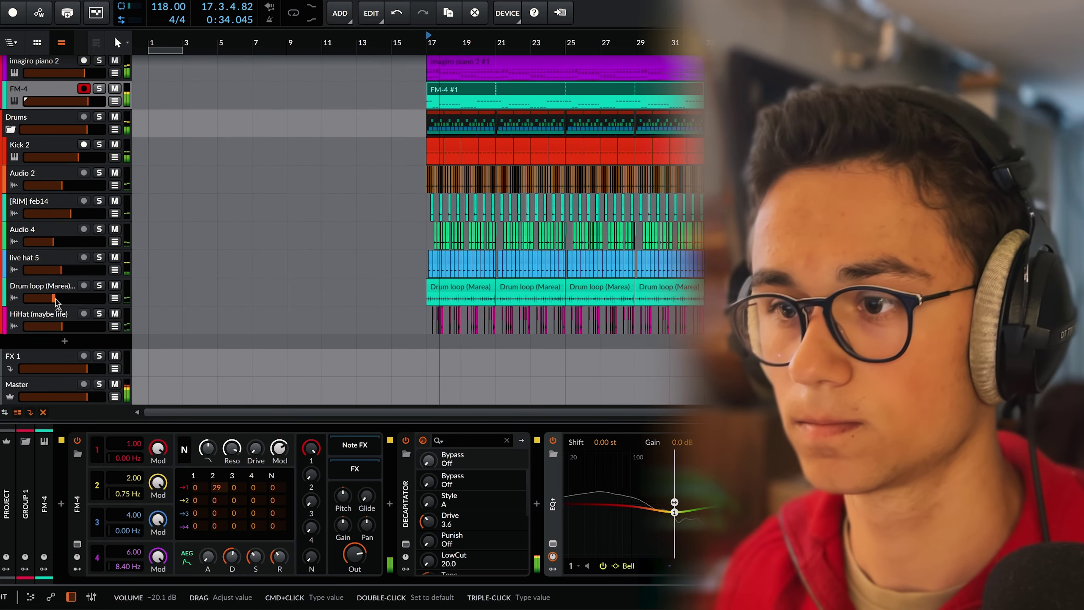
Fine-tune the volumes of the Drum loop (Marea) and HiHat (maybe life) tracks, lowering the HiHat slightly.
drag(54, 300, 58, 326)
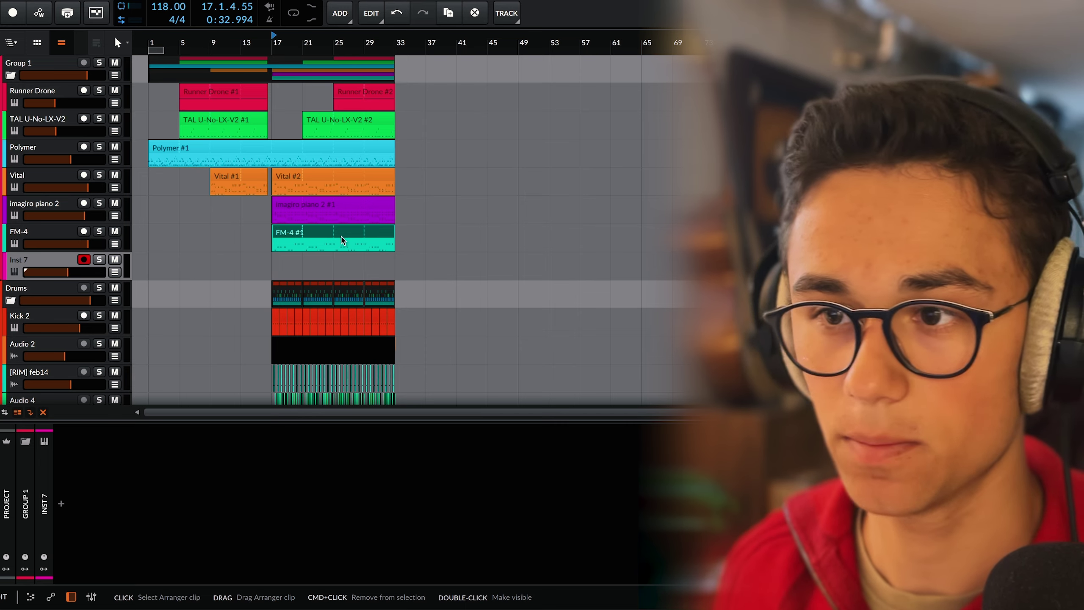
Select bar 25 on the new instrument track below FM-4 as the insertion position.
click(342, 254)
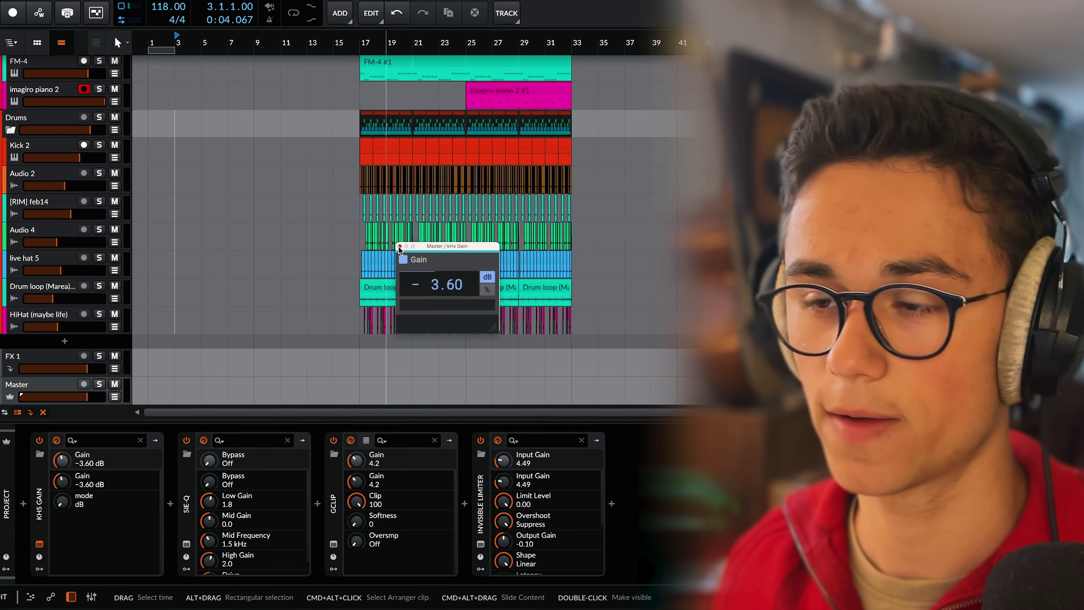
Review the Master track's effect chain by viewing the kHs Gain, SIE-Q, GClip and Invisible Limiter plug-in windows in turn.
click(399, 247)
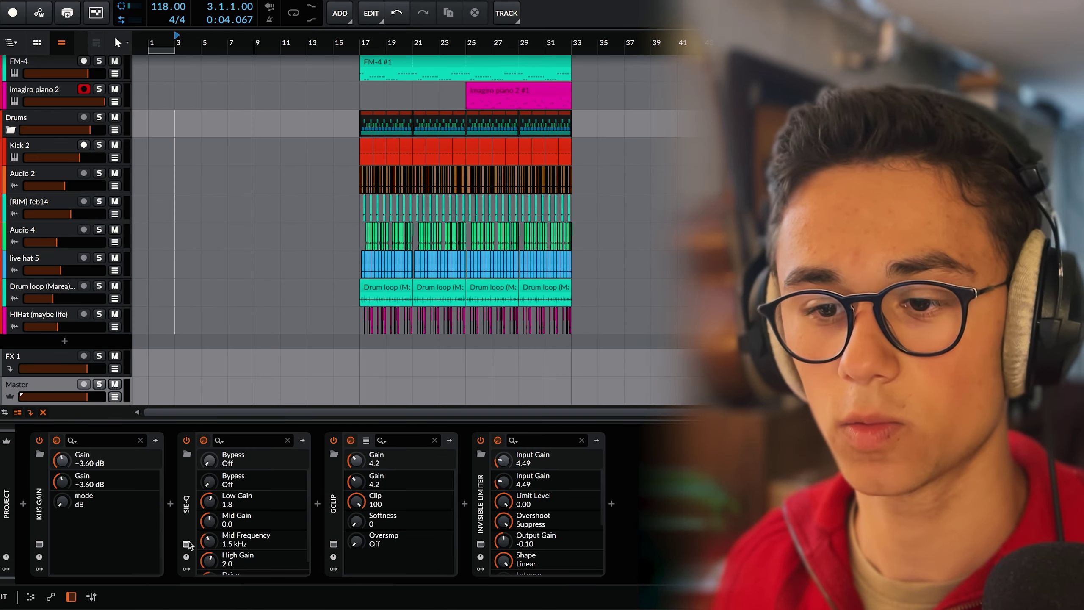
click(186, 543)
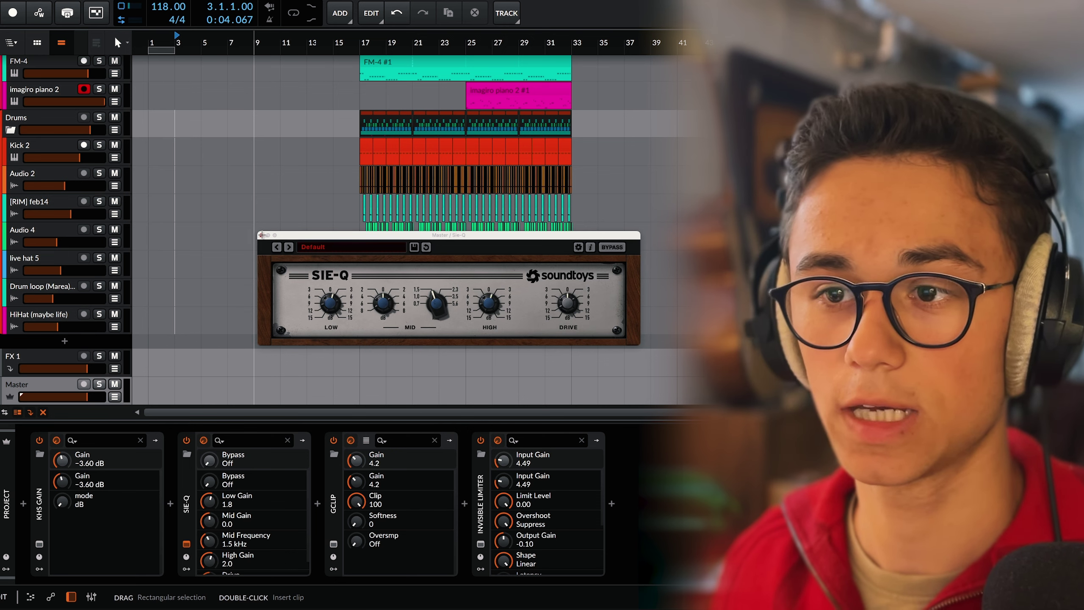
click(261, 235)
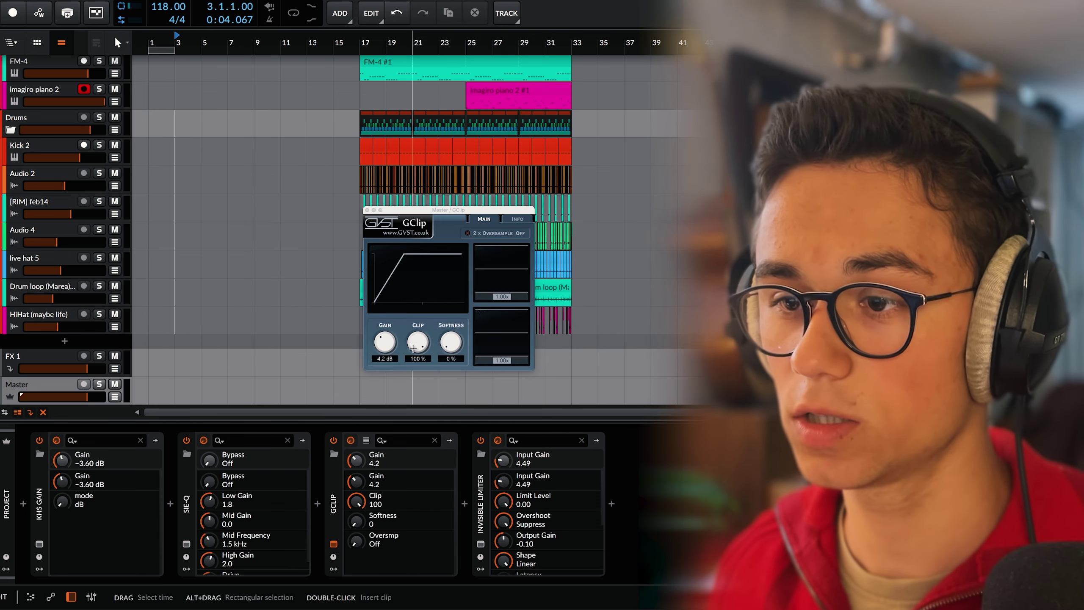
click(480, 544)
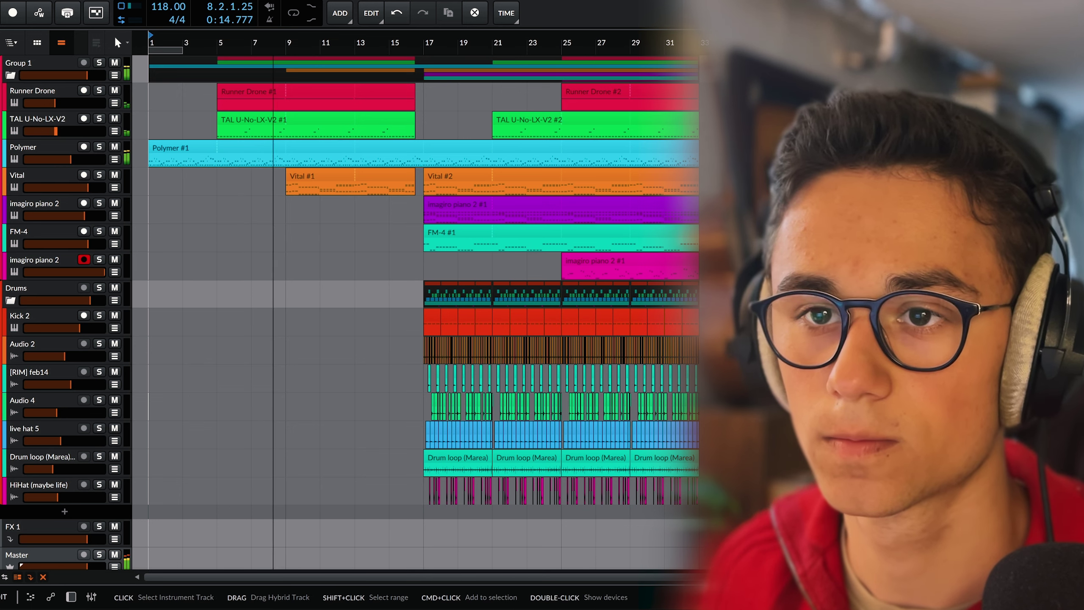
Fine-tune the TAL U-No-LX-V2 track's volume slightly during playback of the intro.
drag(56, 131, 57, 131)
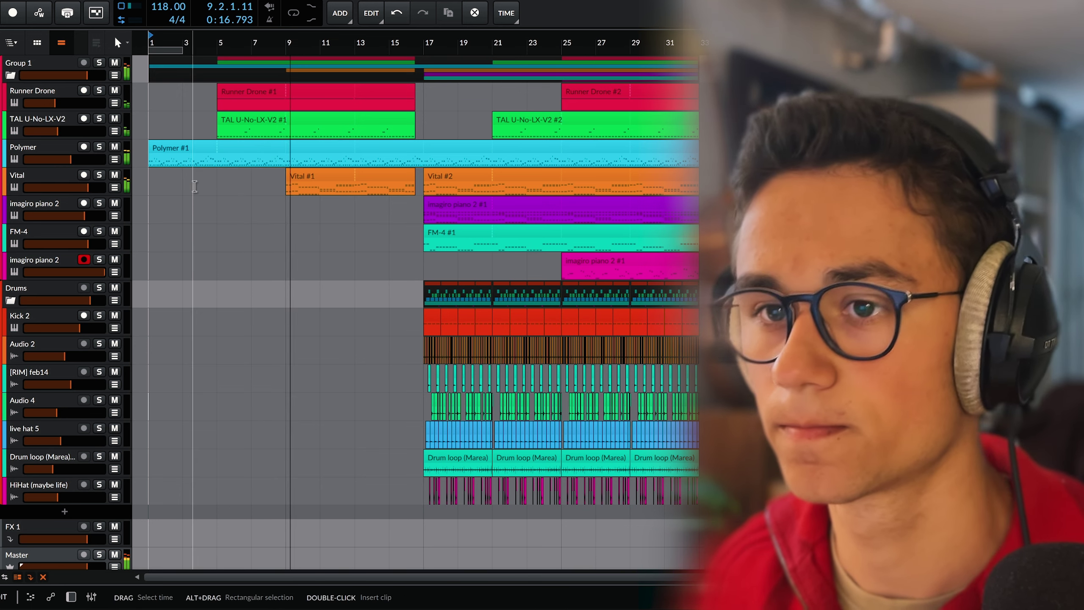